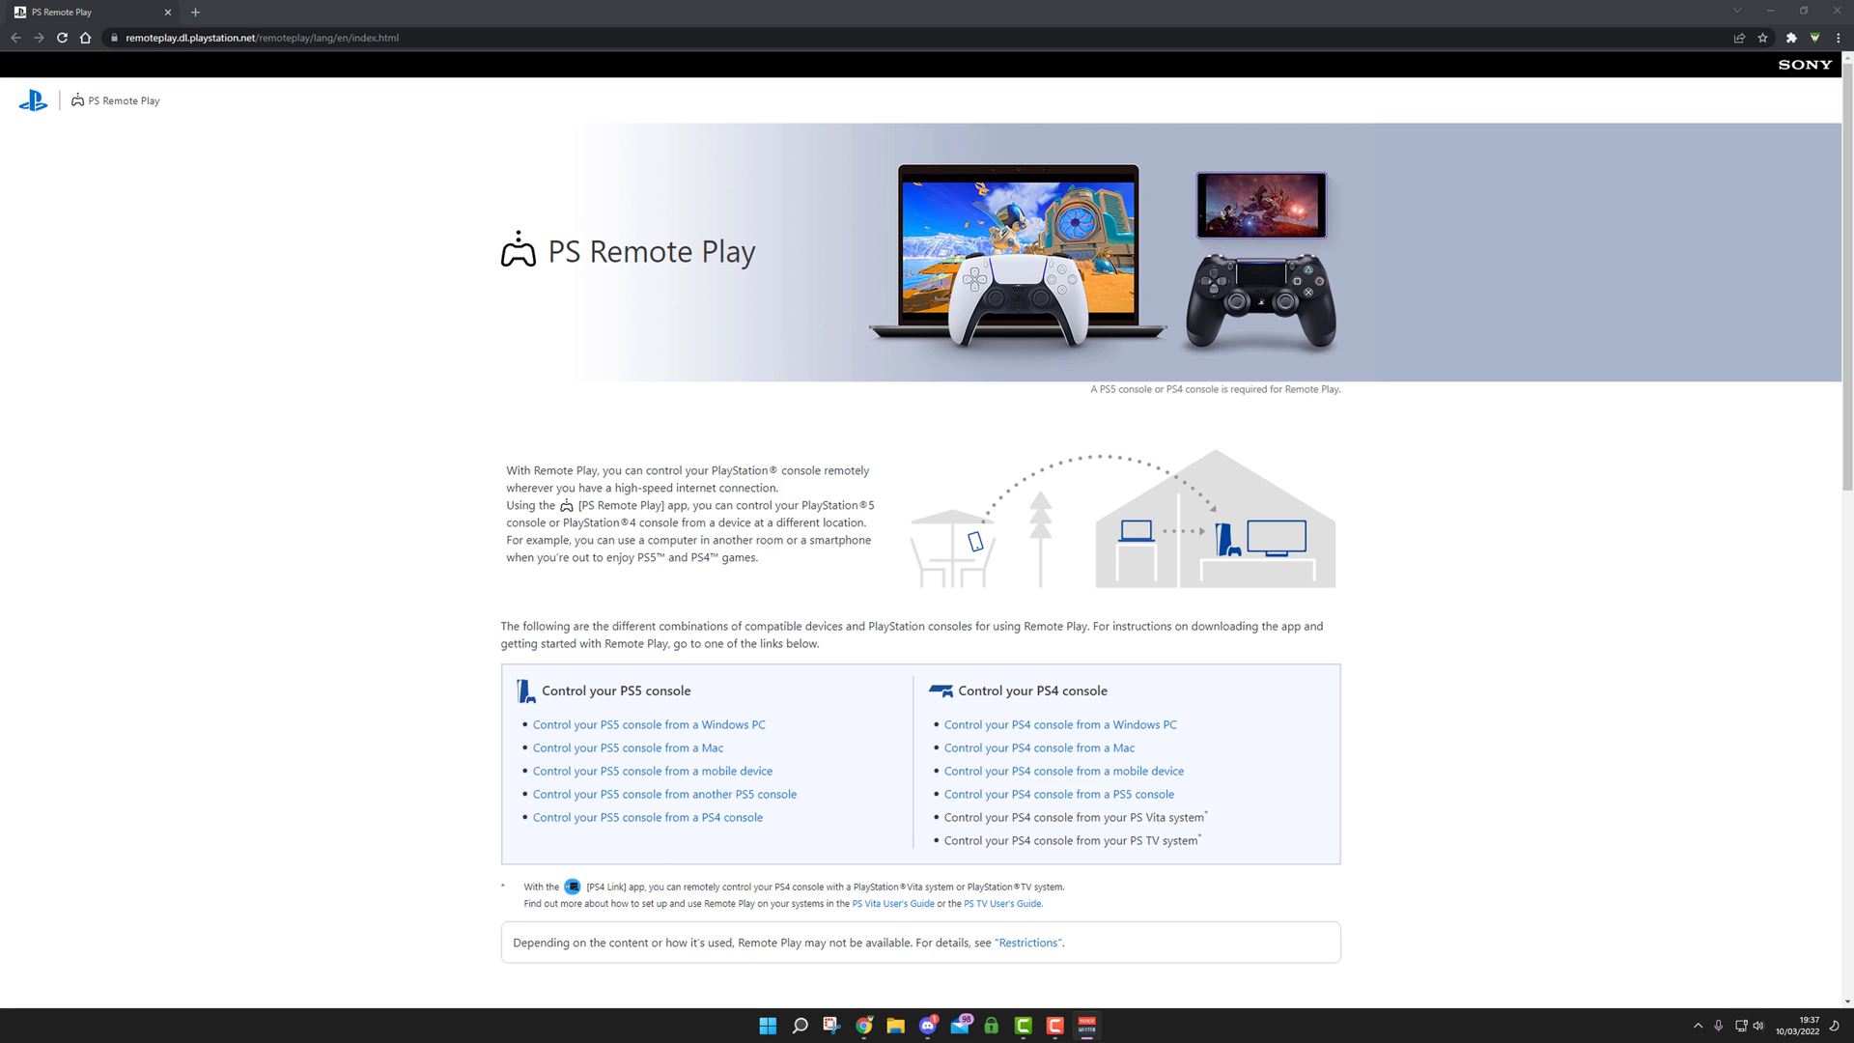
Bring up Discord and drag its window off the left edge to reveal the Remote Play overview page.
click(928, 1026)
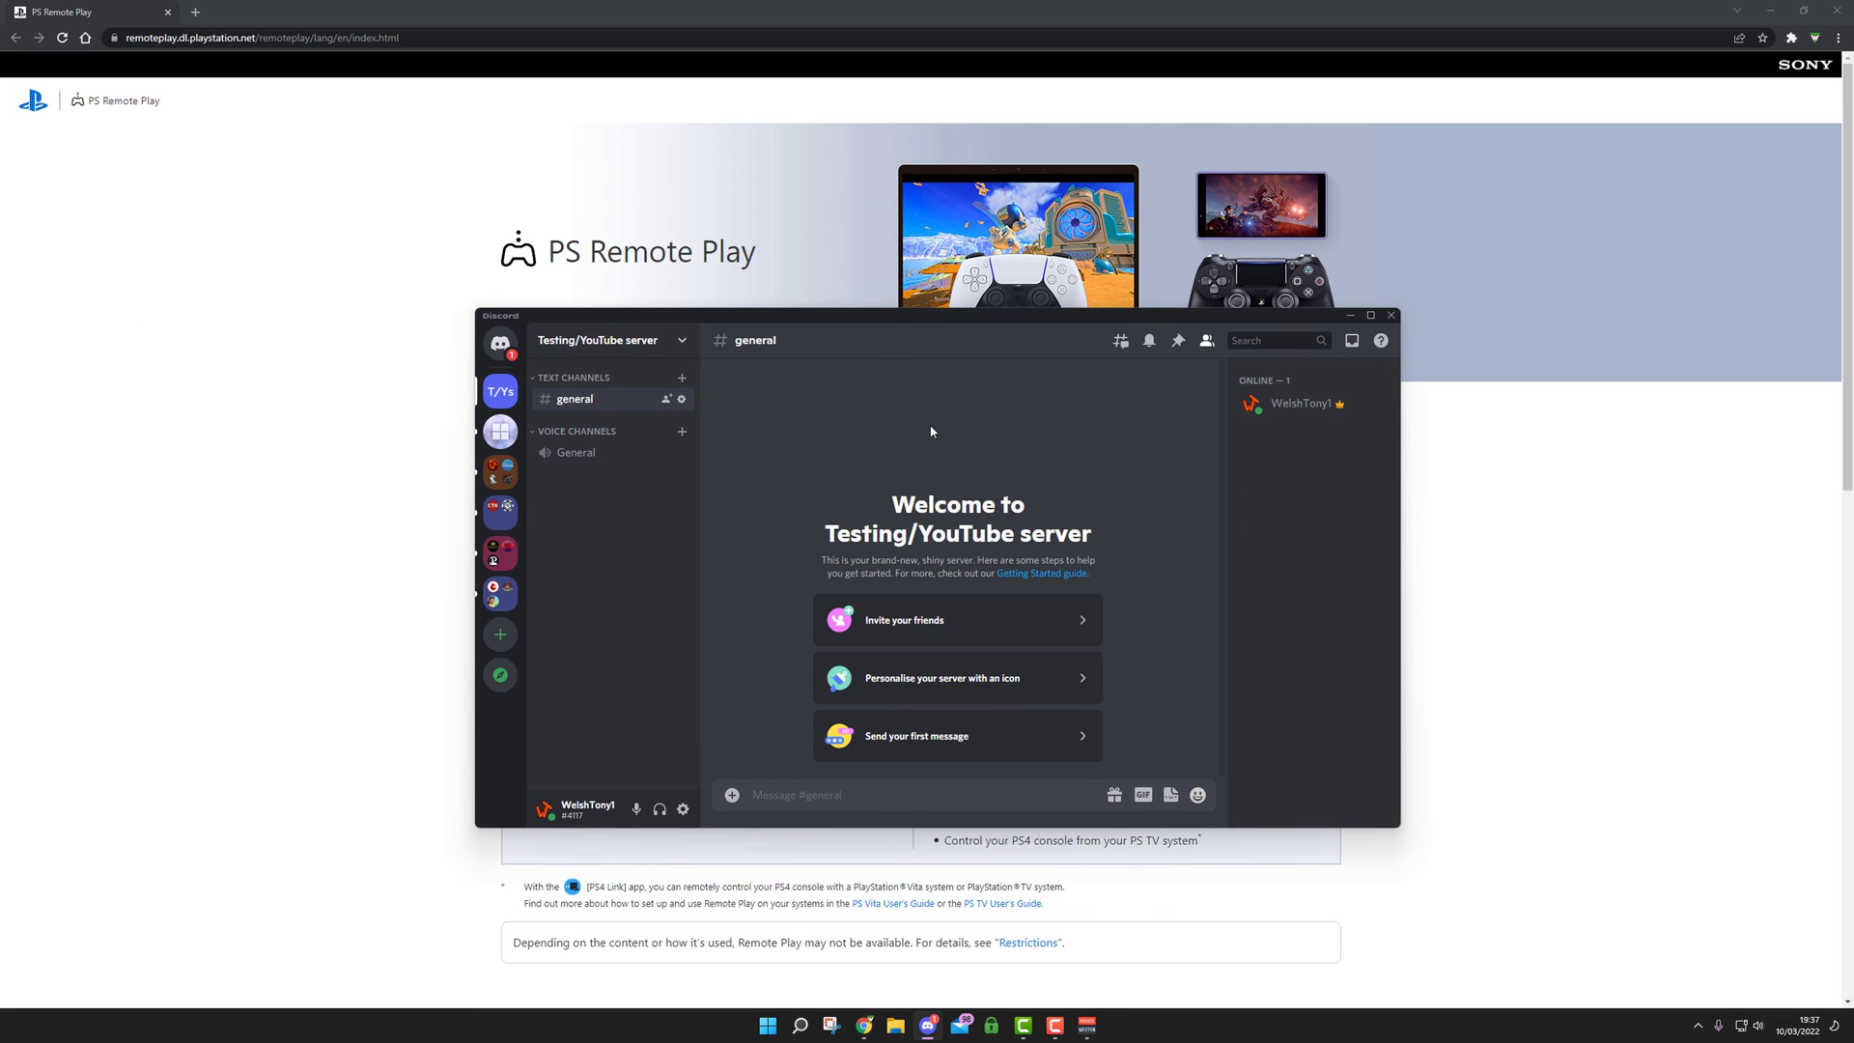
drag(954, 320, 0, 328)
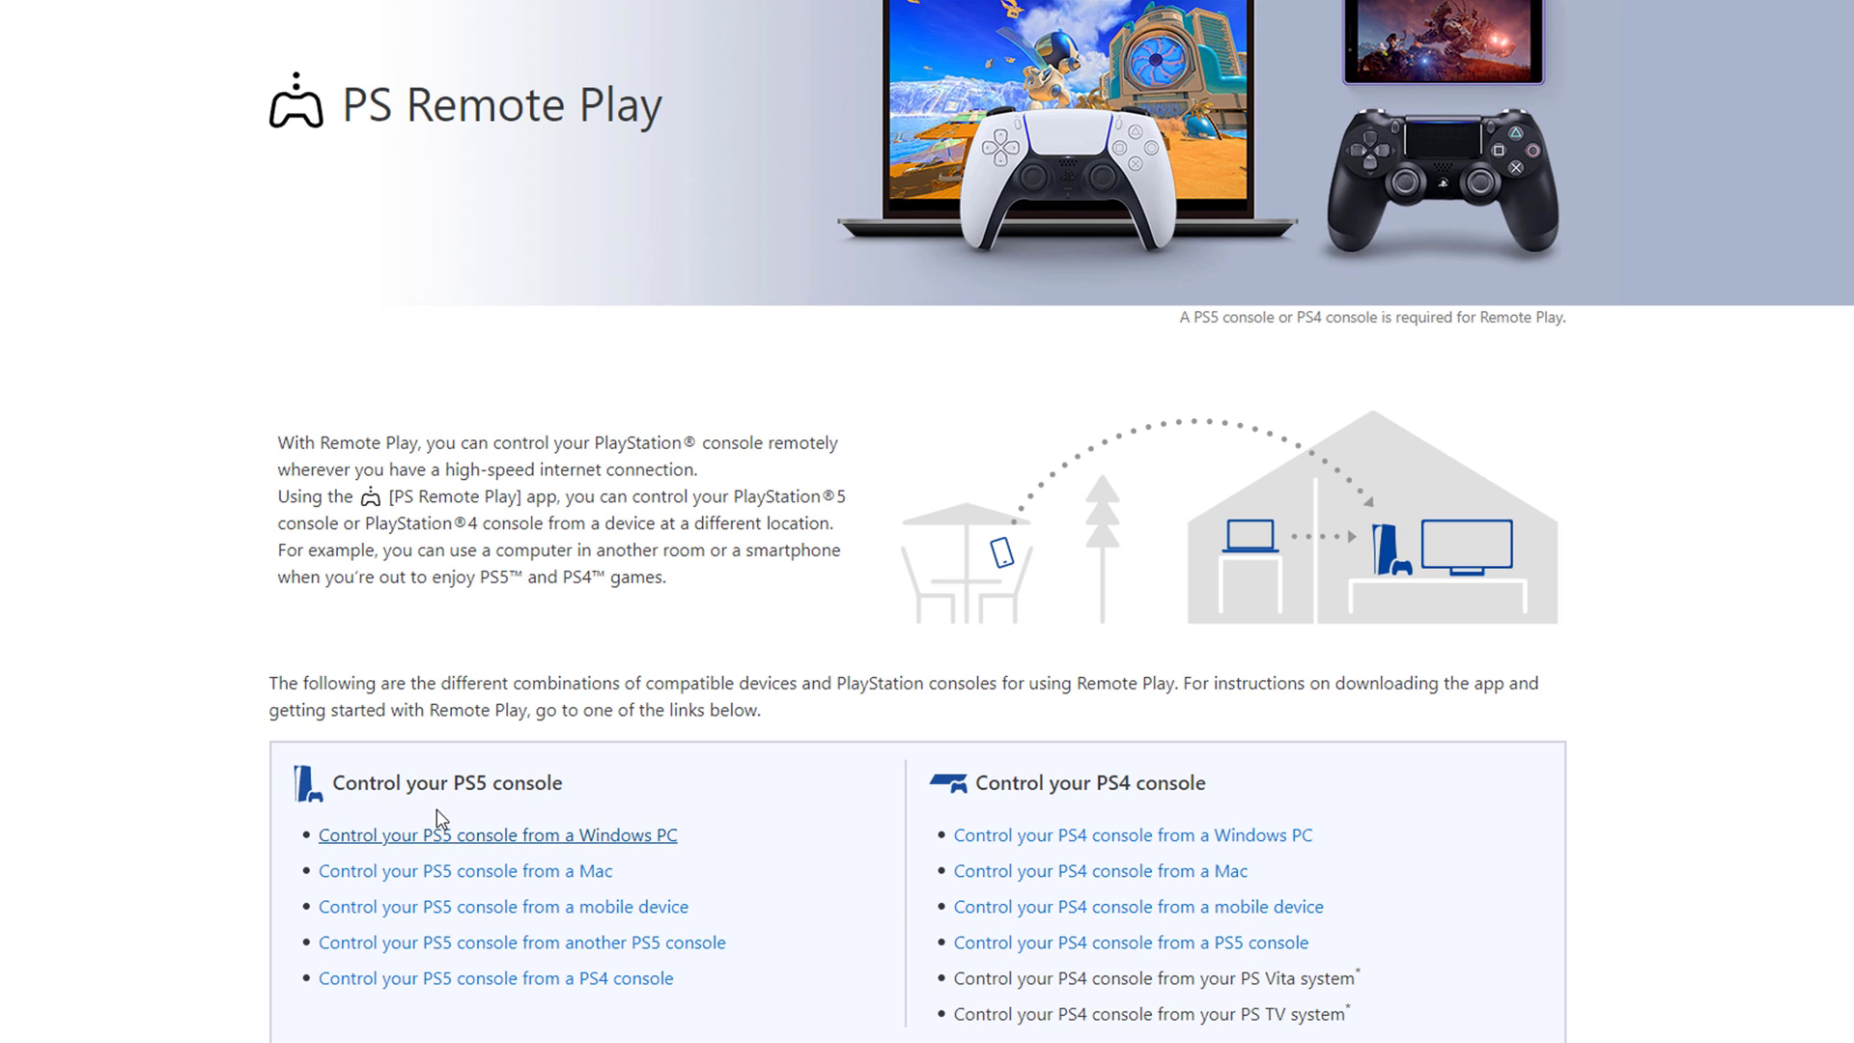
Highlight the 'Control your PS5 console' heading on the website, then clear the selection.
drag(348, 782, 547, 787)
click(583, 805)
Open the PS5-on-Windows-PC guide, scroll to Install the app, and accept the licence agreement.
click(653, 837)
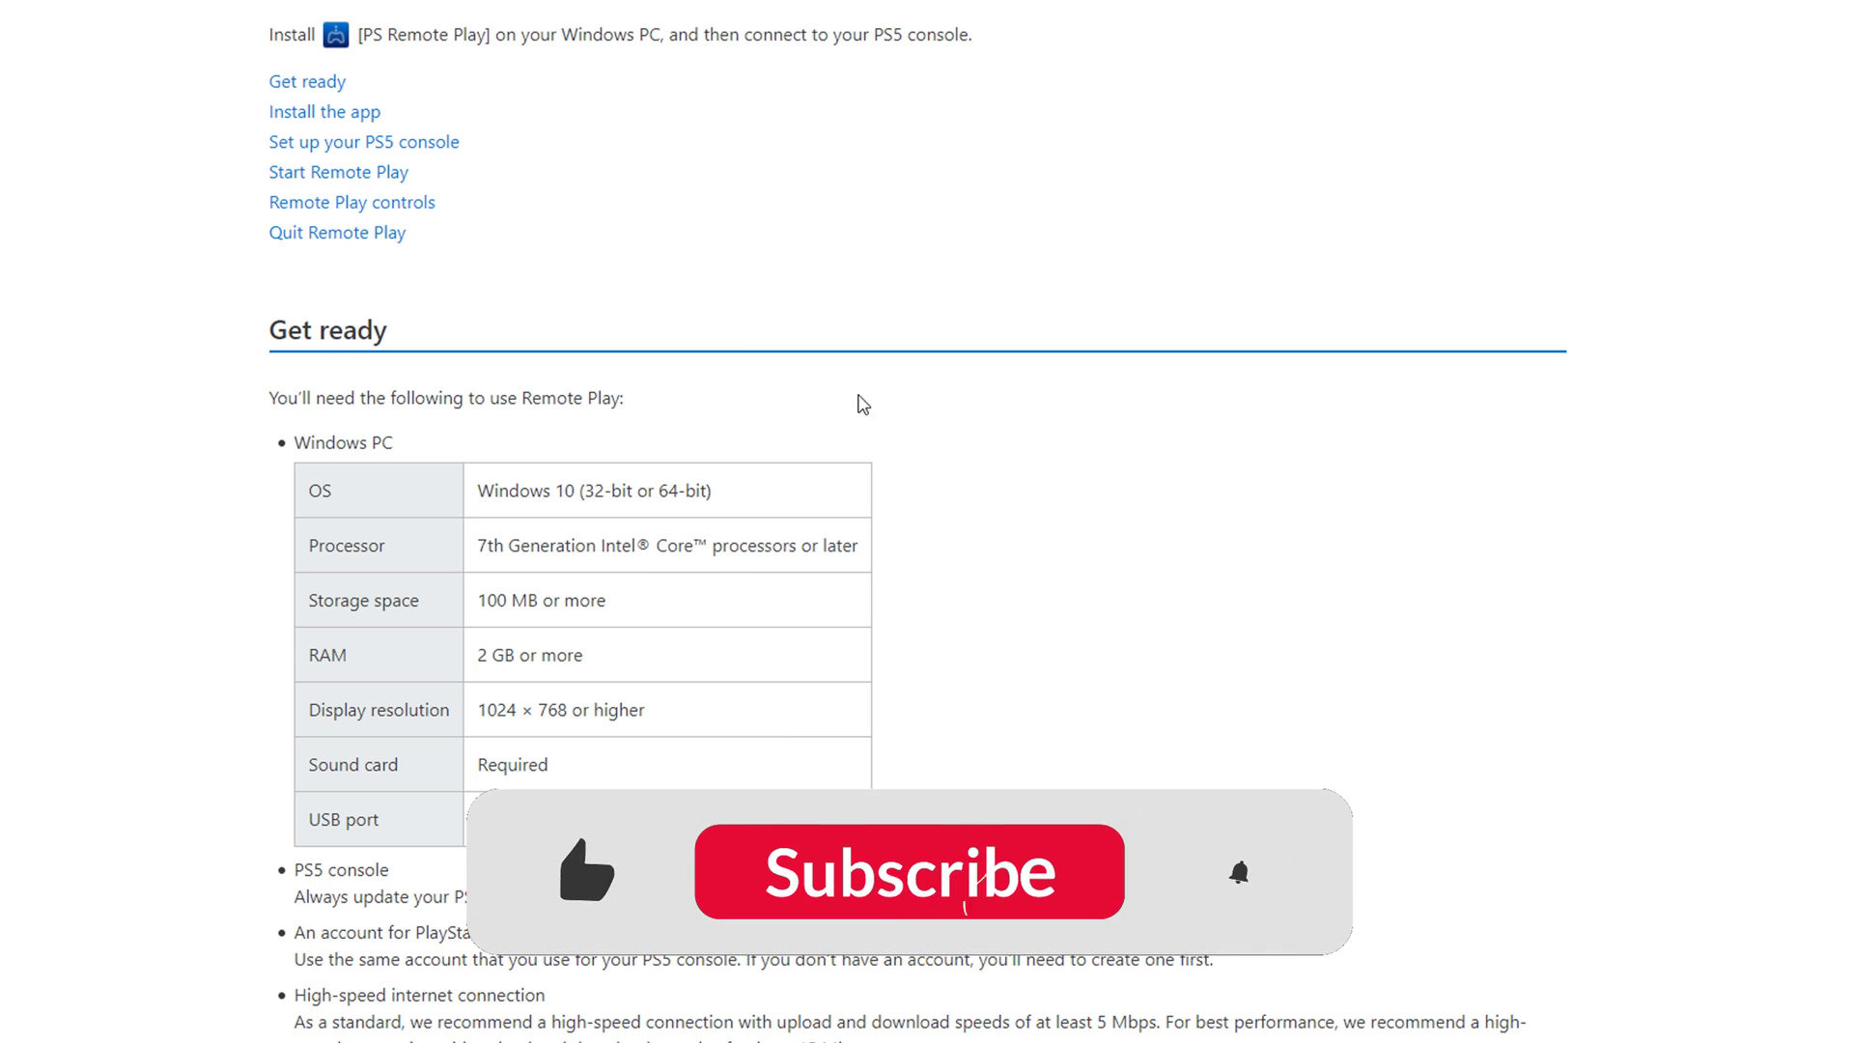
scroll(1027, 501, down, 6)
scroll(1032, 501, down, 3)
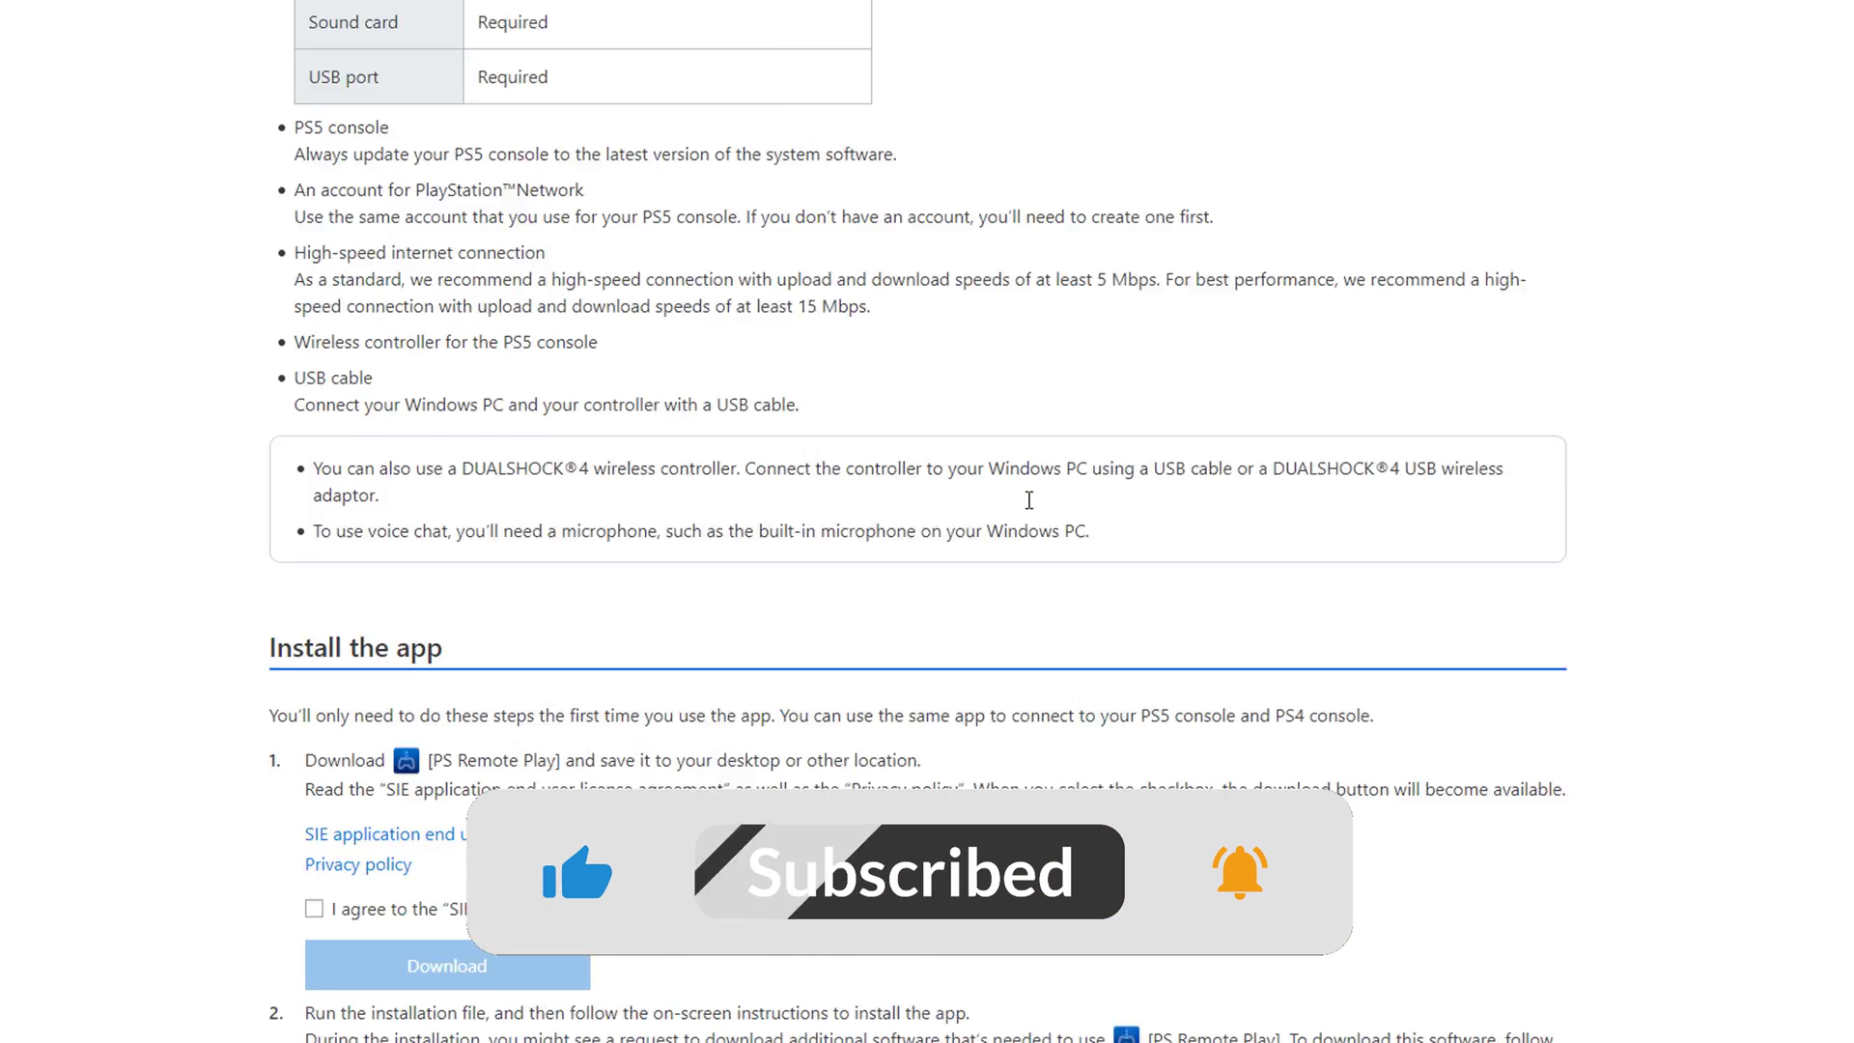
click(313, 760)
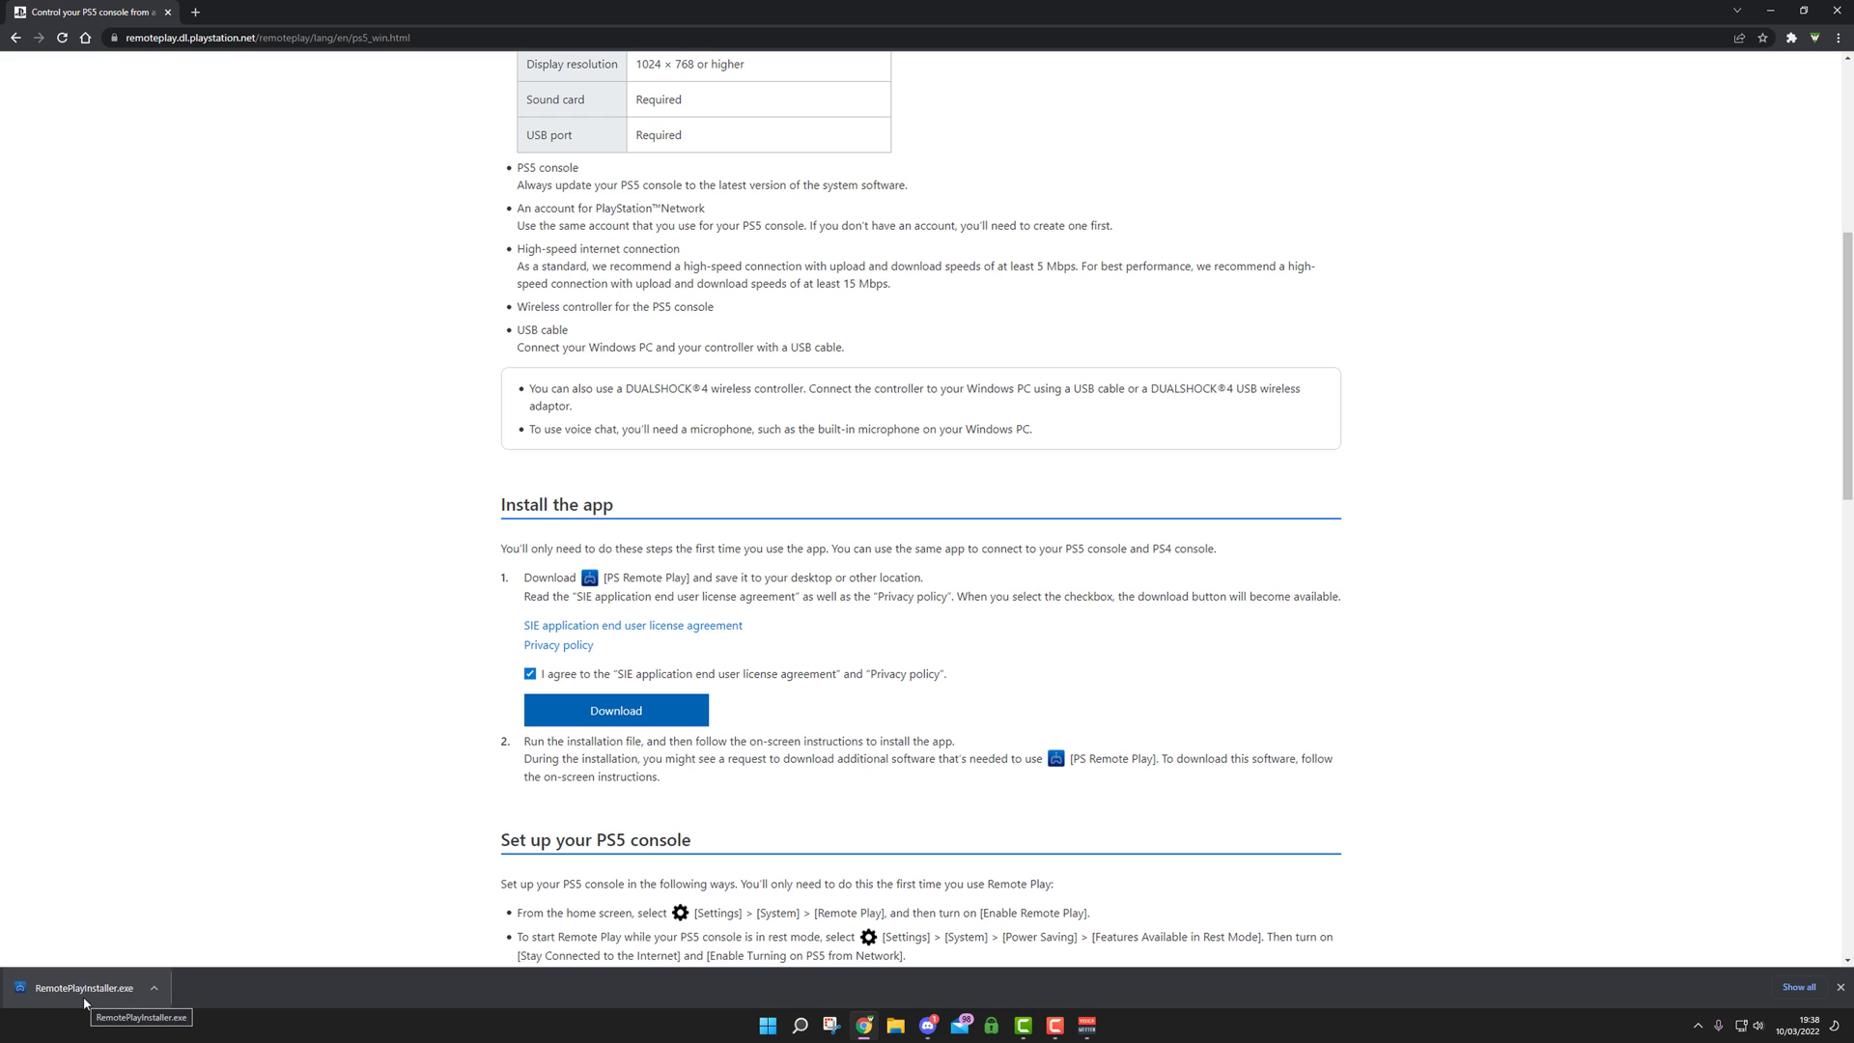
Run RemotePlayInstaller.exe and finish the wizard with 'Launch the program' ticked.
click(85, 999)
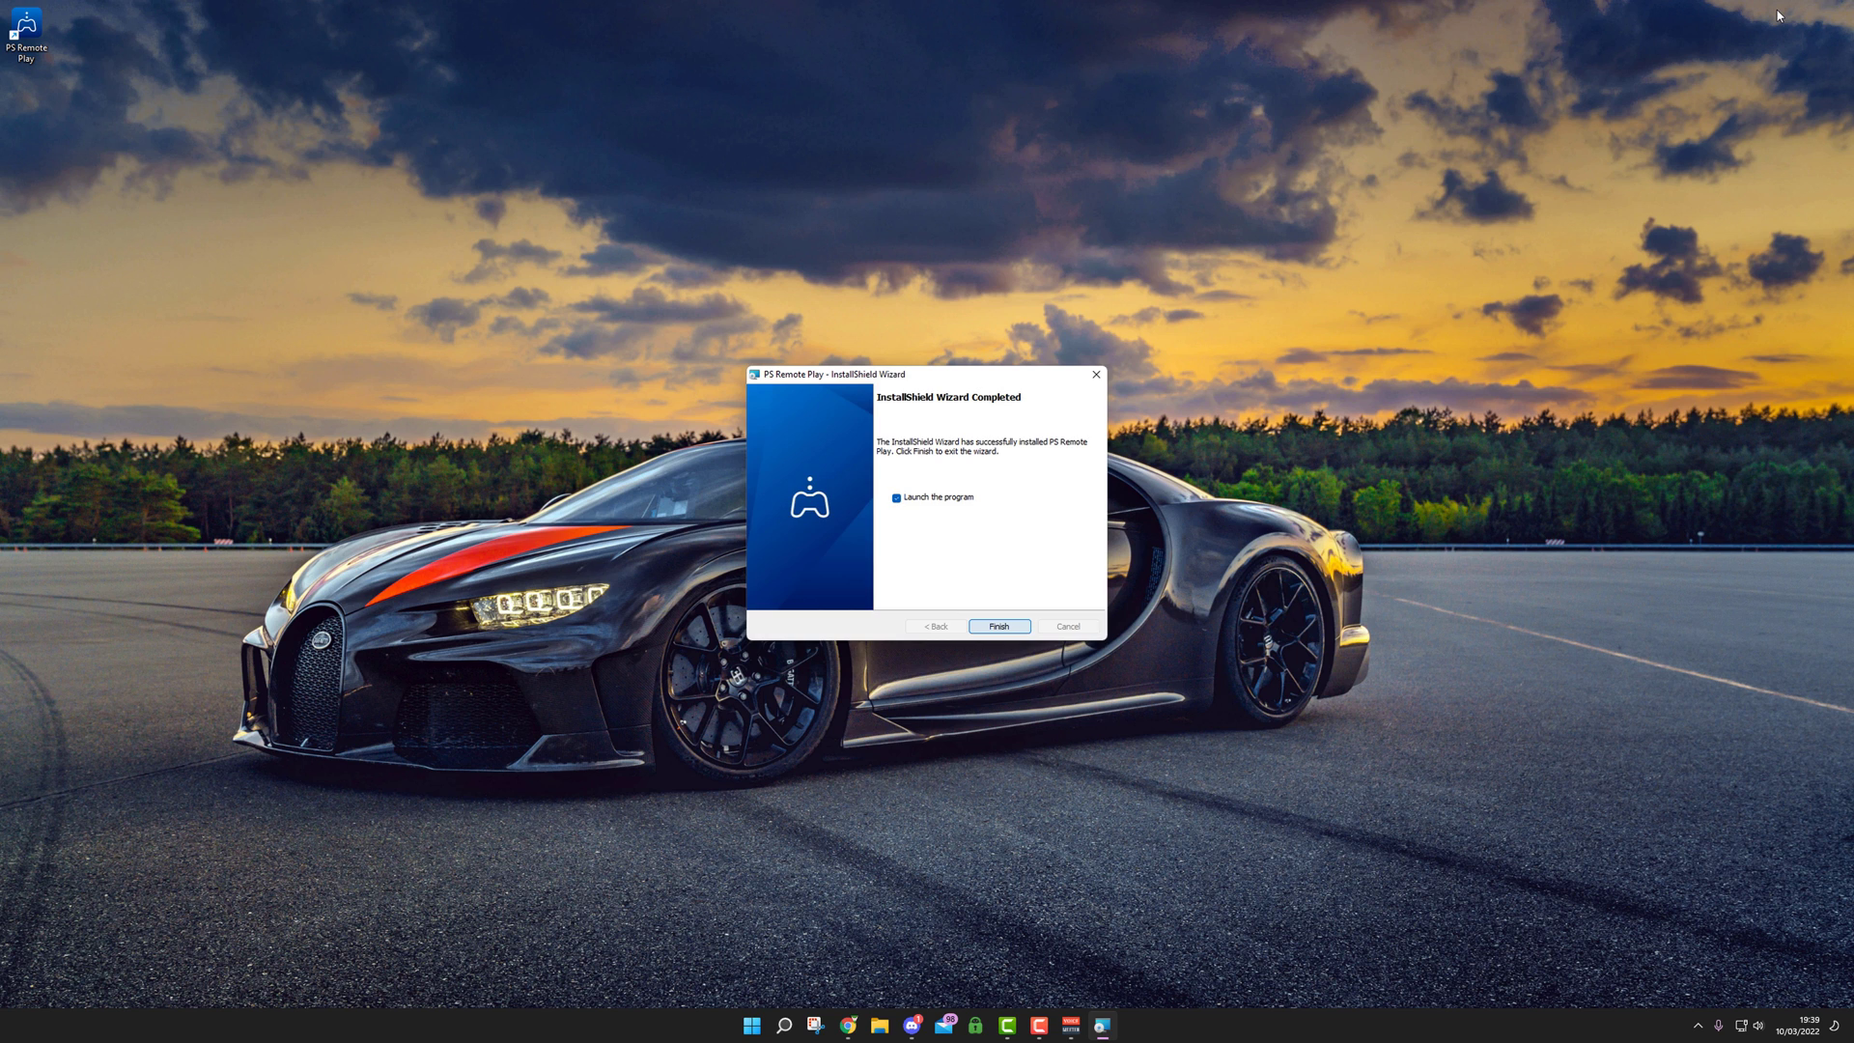
key(Return)
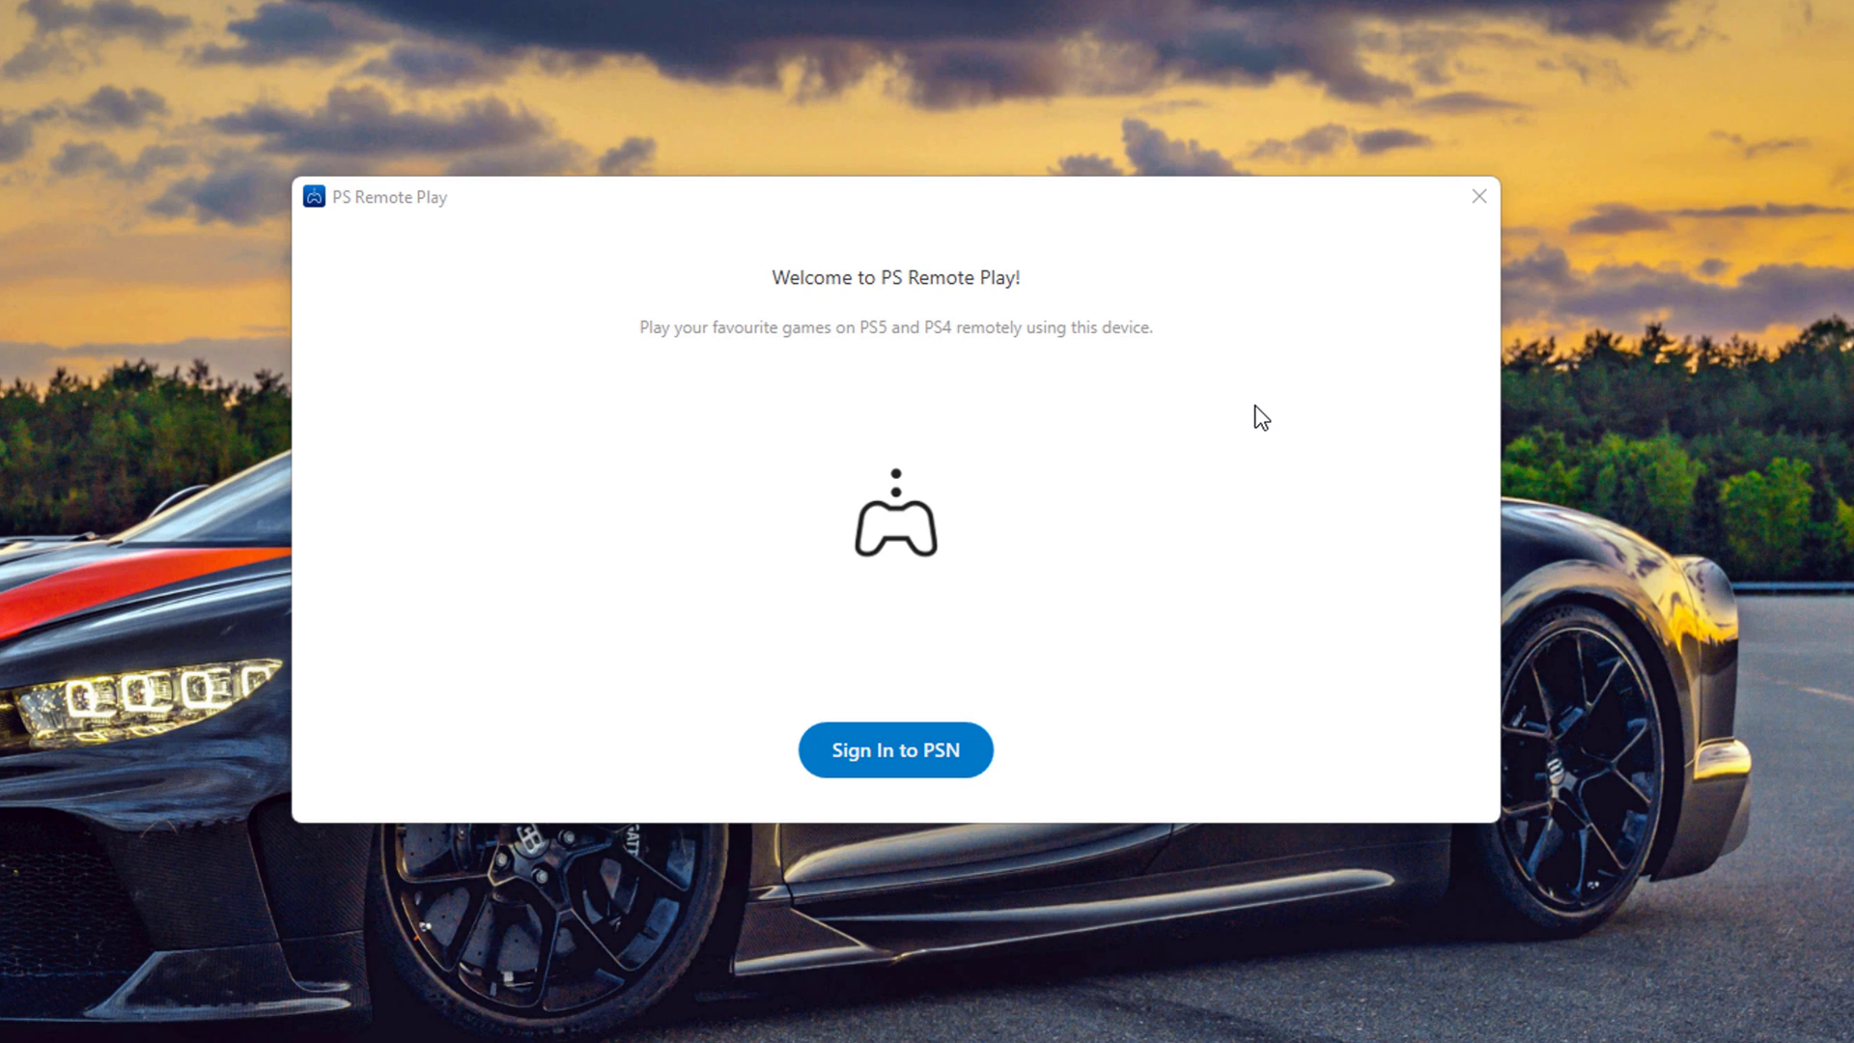
Sign in to PSN, confirm the app data terms, and choose PS5 to start connecting.
click(898, 763)
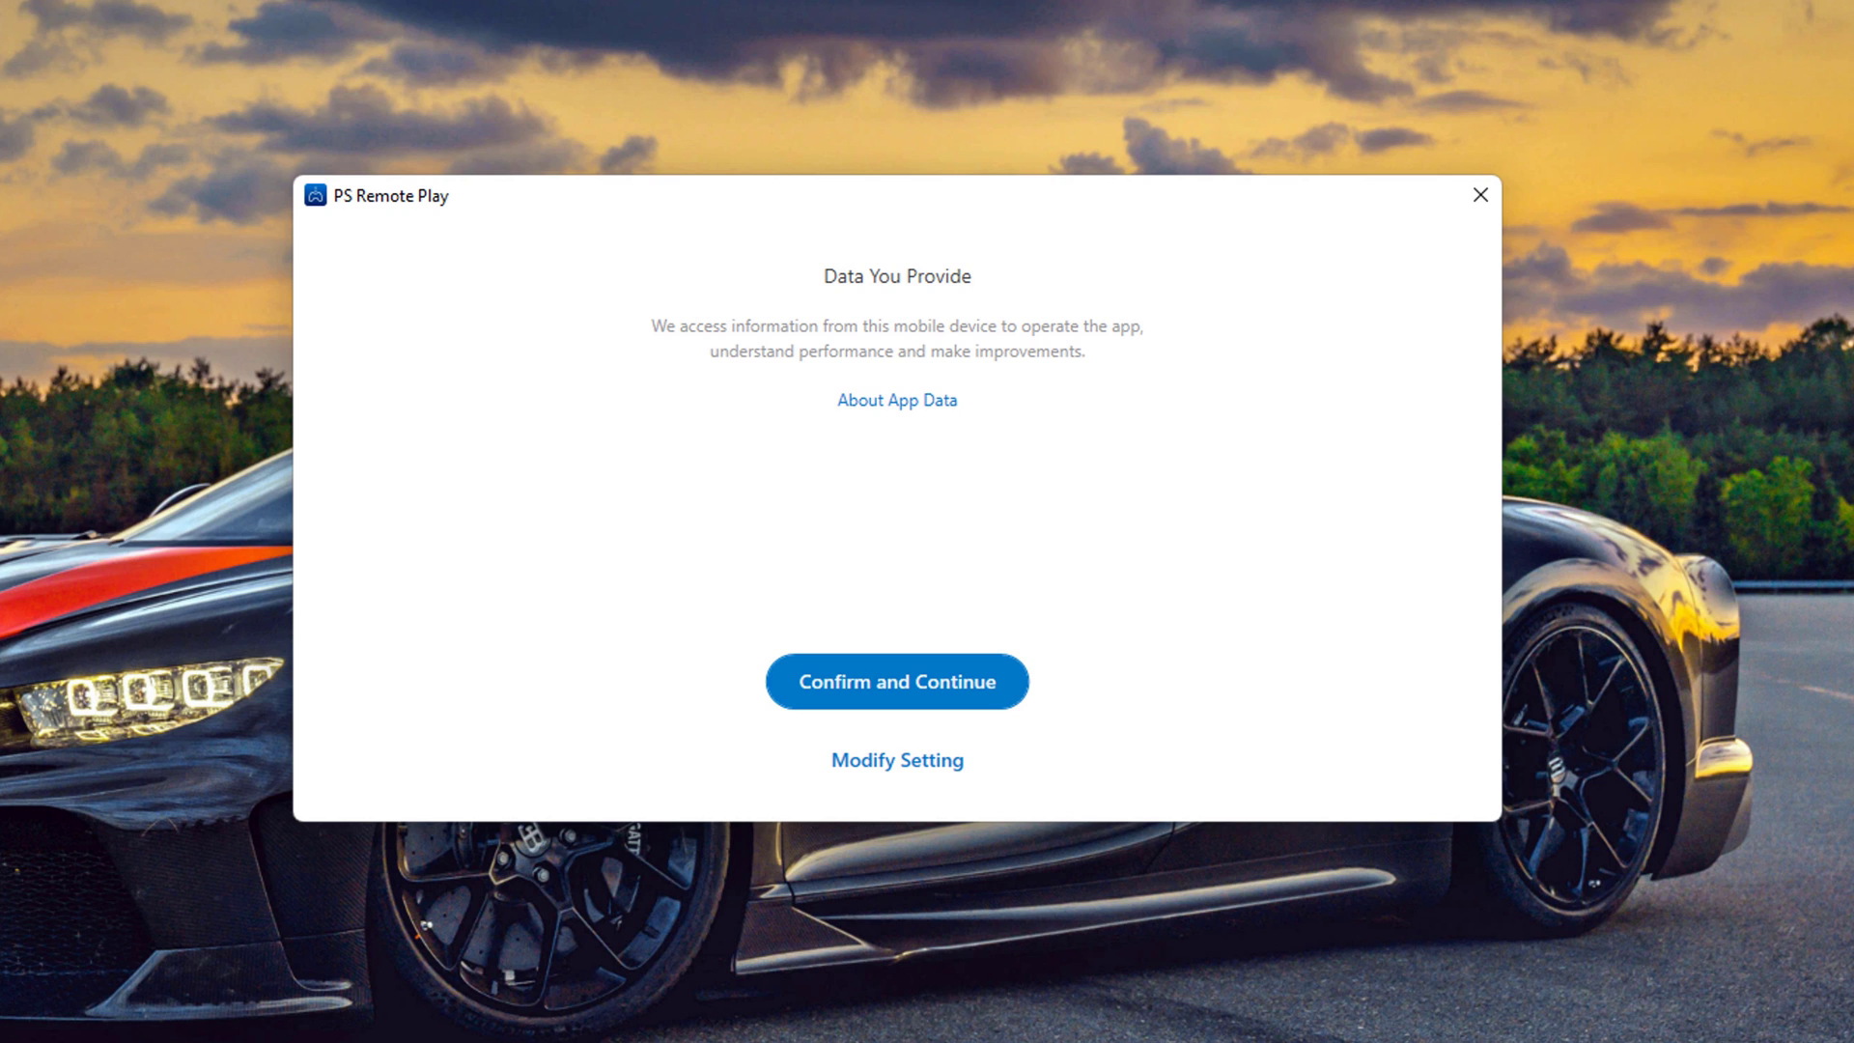
click(897, 682)
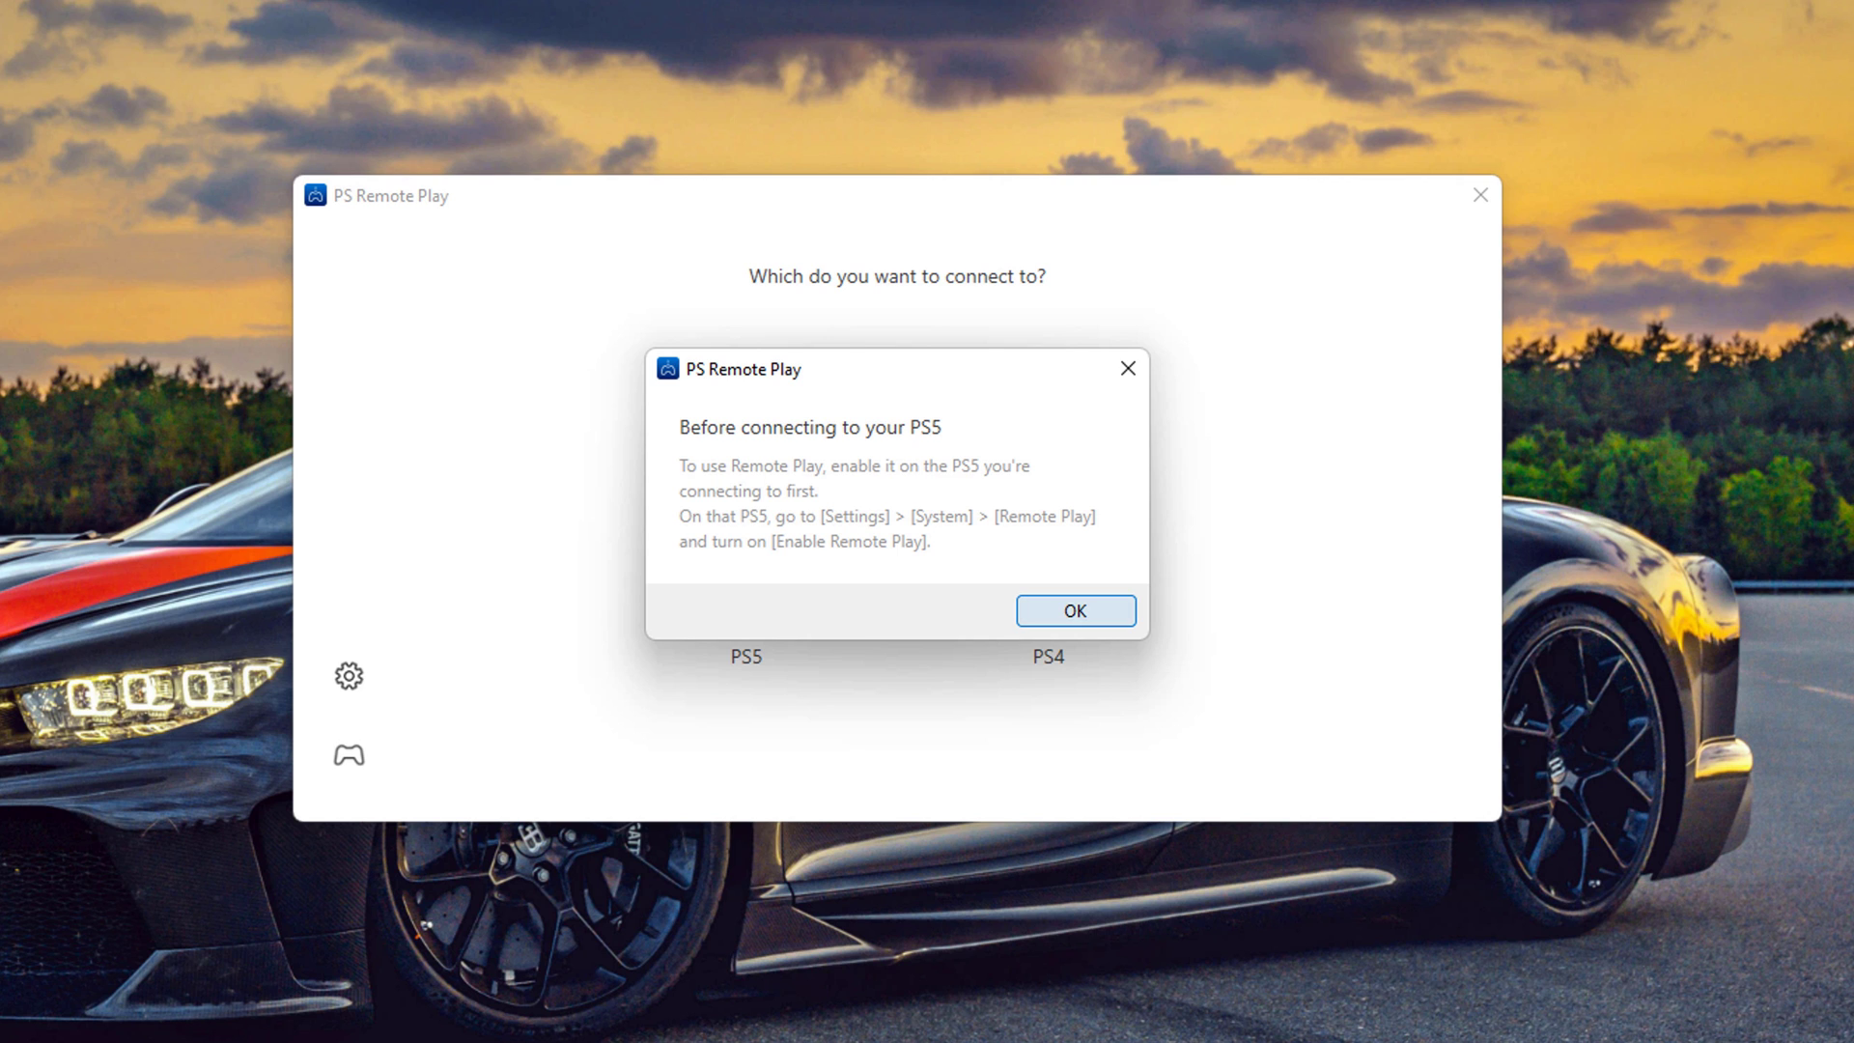
click(1076, 610)
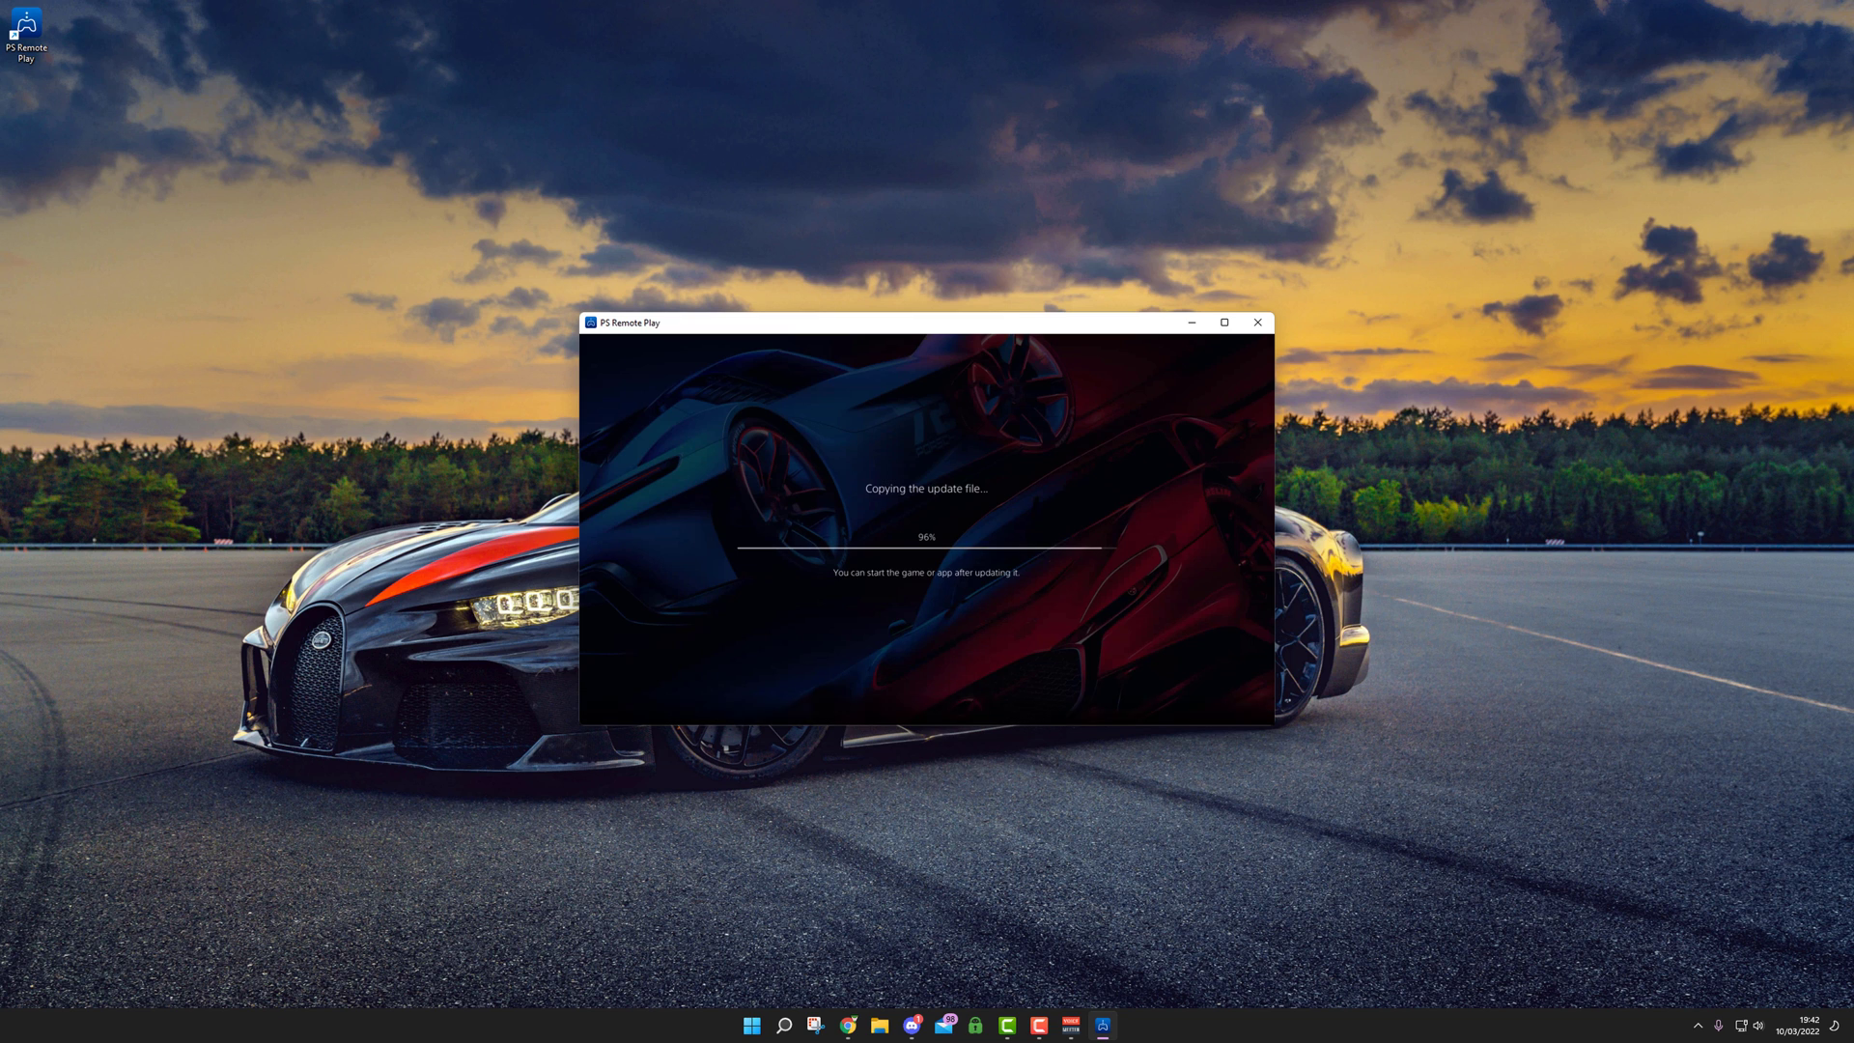
Wait for the update copy to finish and the PS5 home screen to stream.
mouse_move(927, 628)
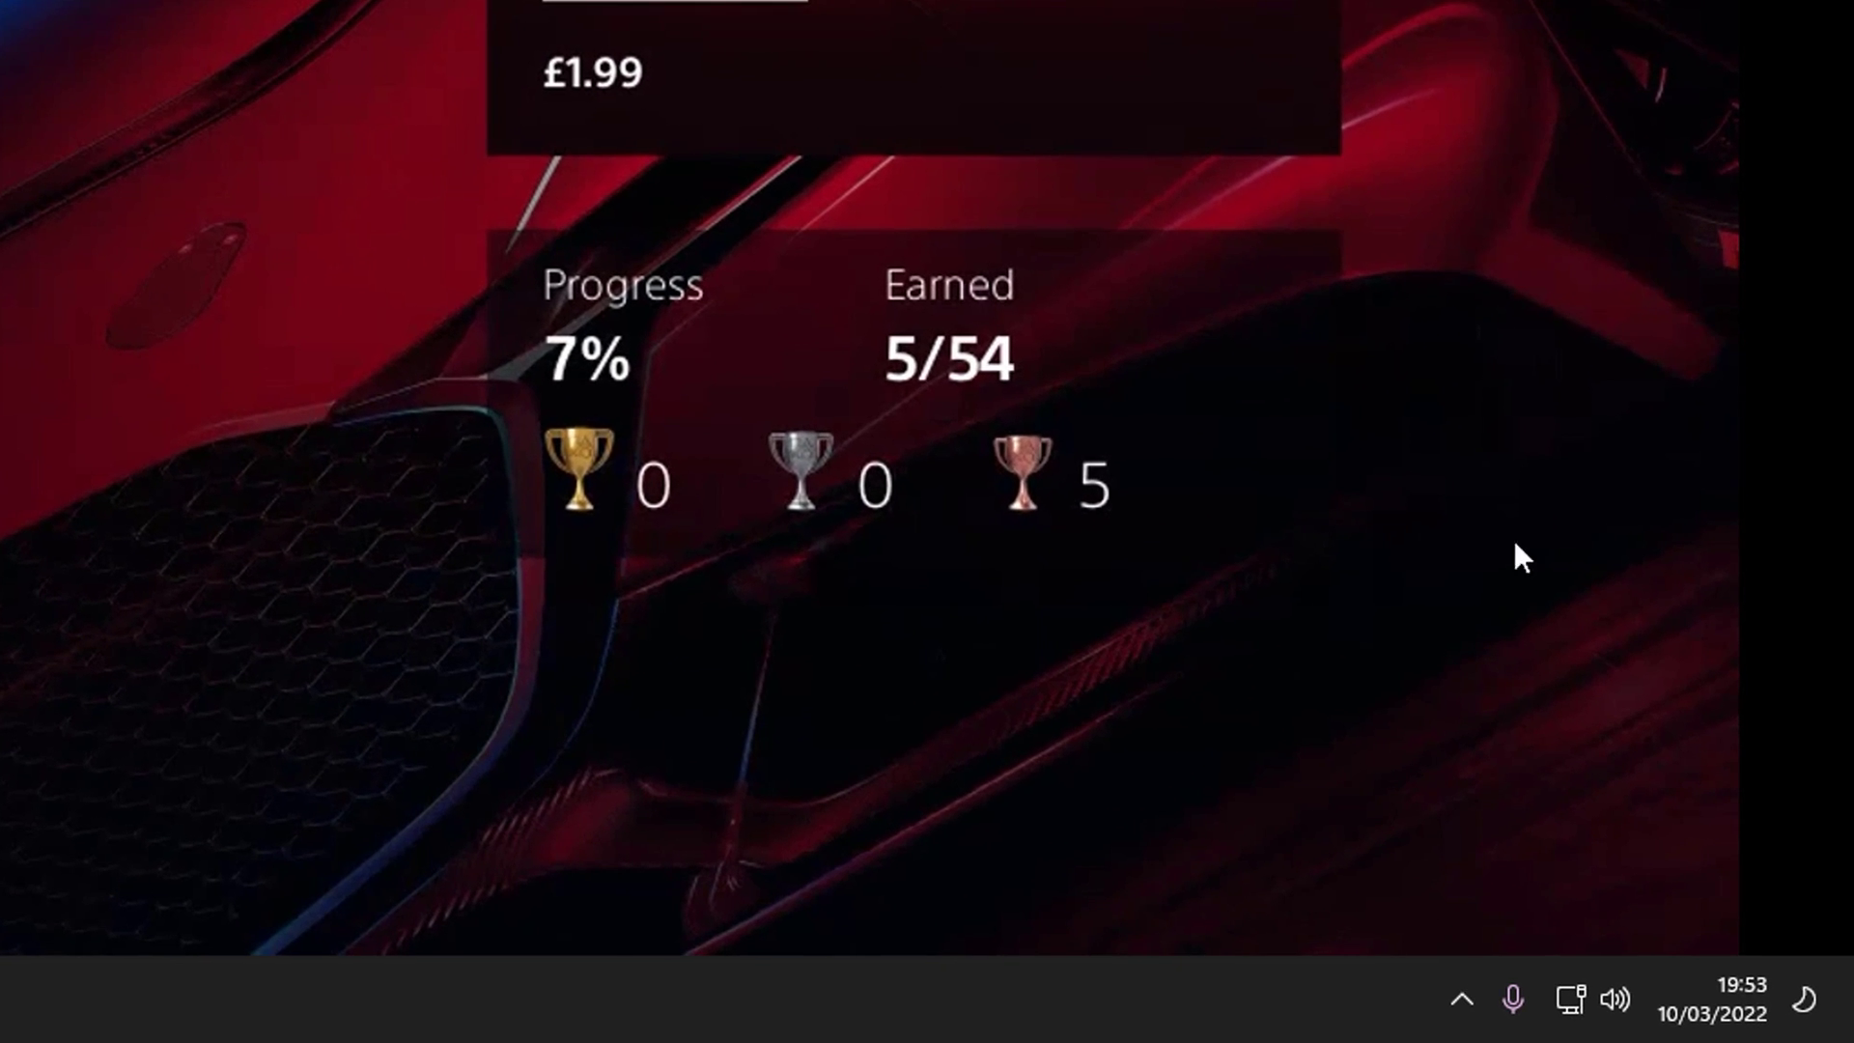
Switch sound output to Speakers (Realtek(R) Audio) in Sound settings, then minimise Settings.
right_click(1618, 1001)
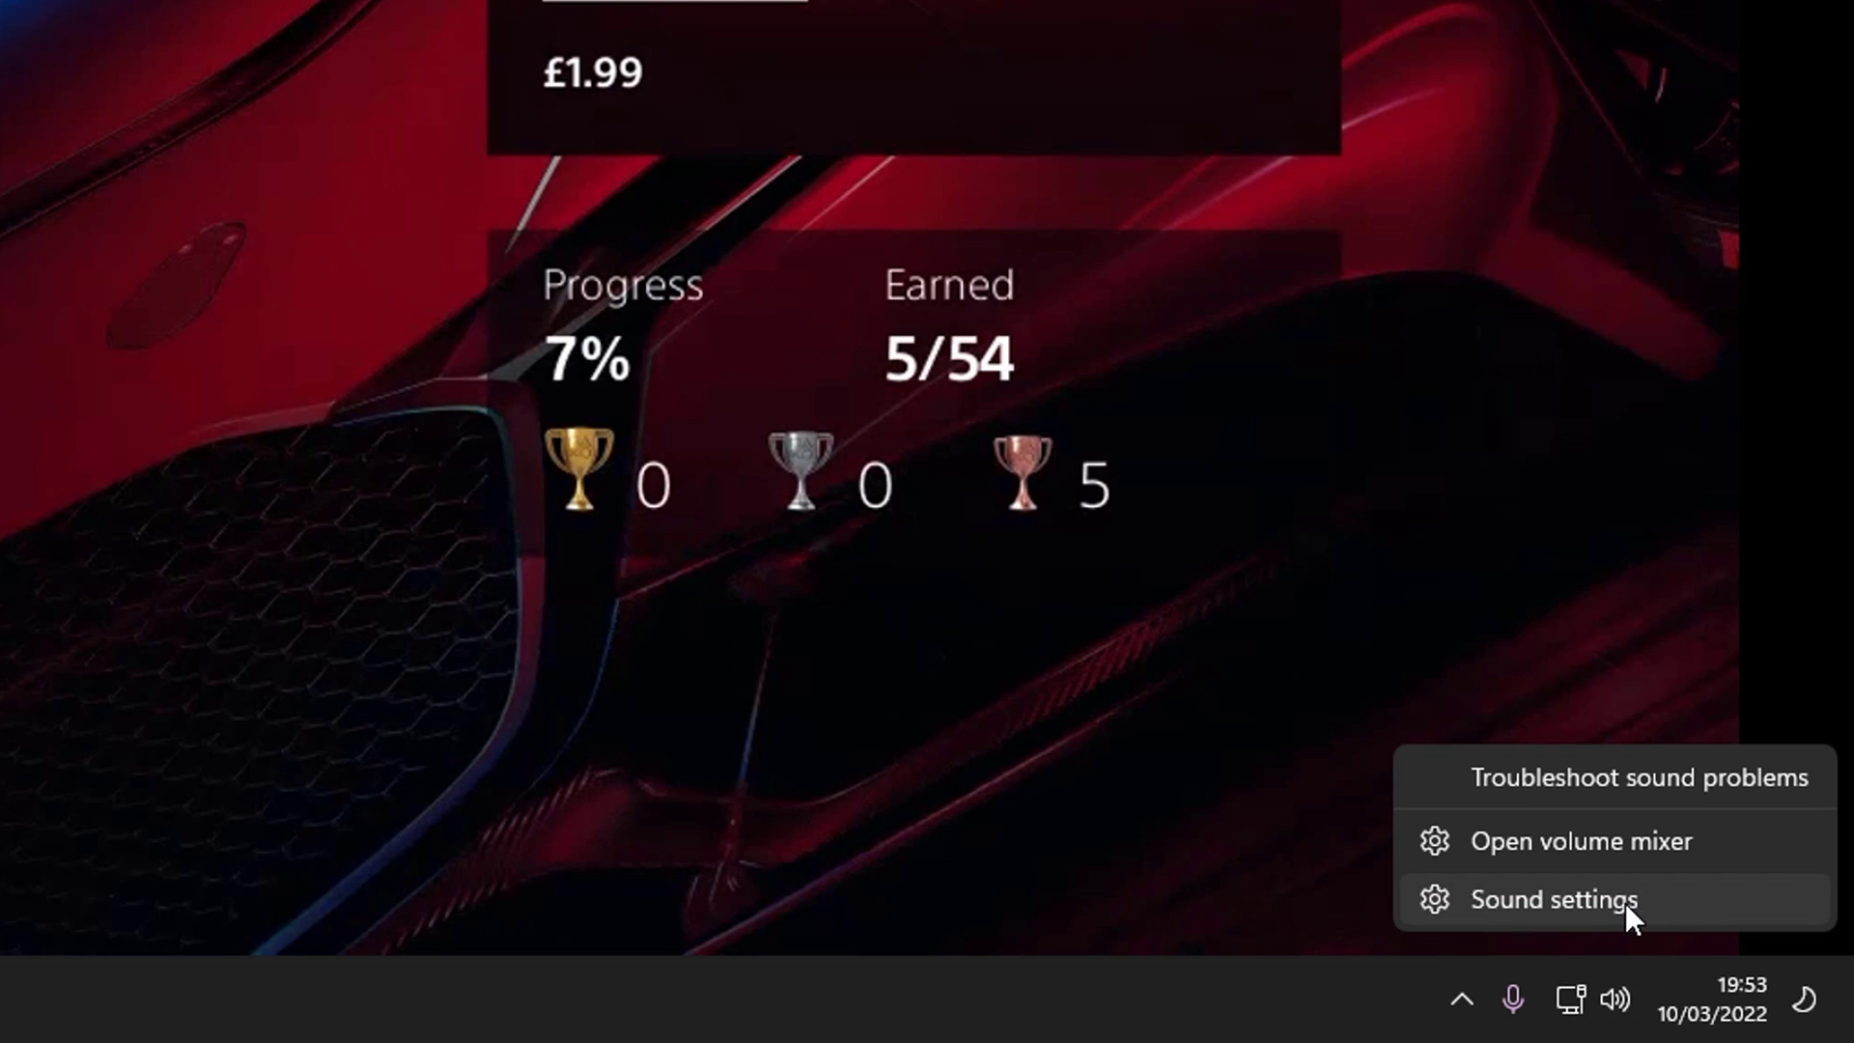
click(1626, 902)
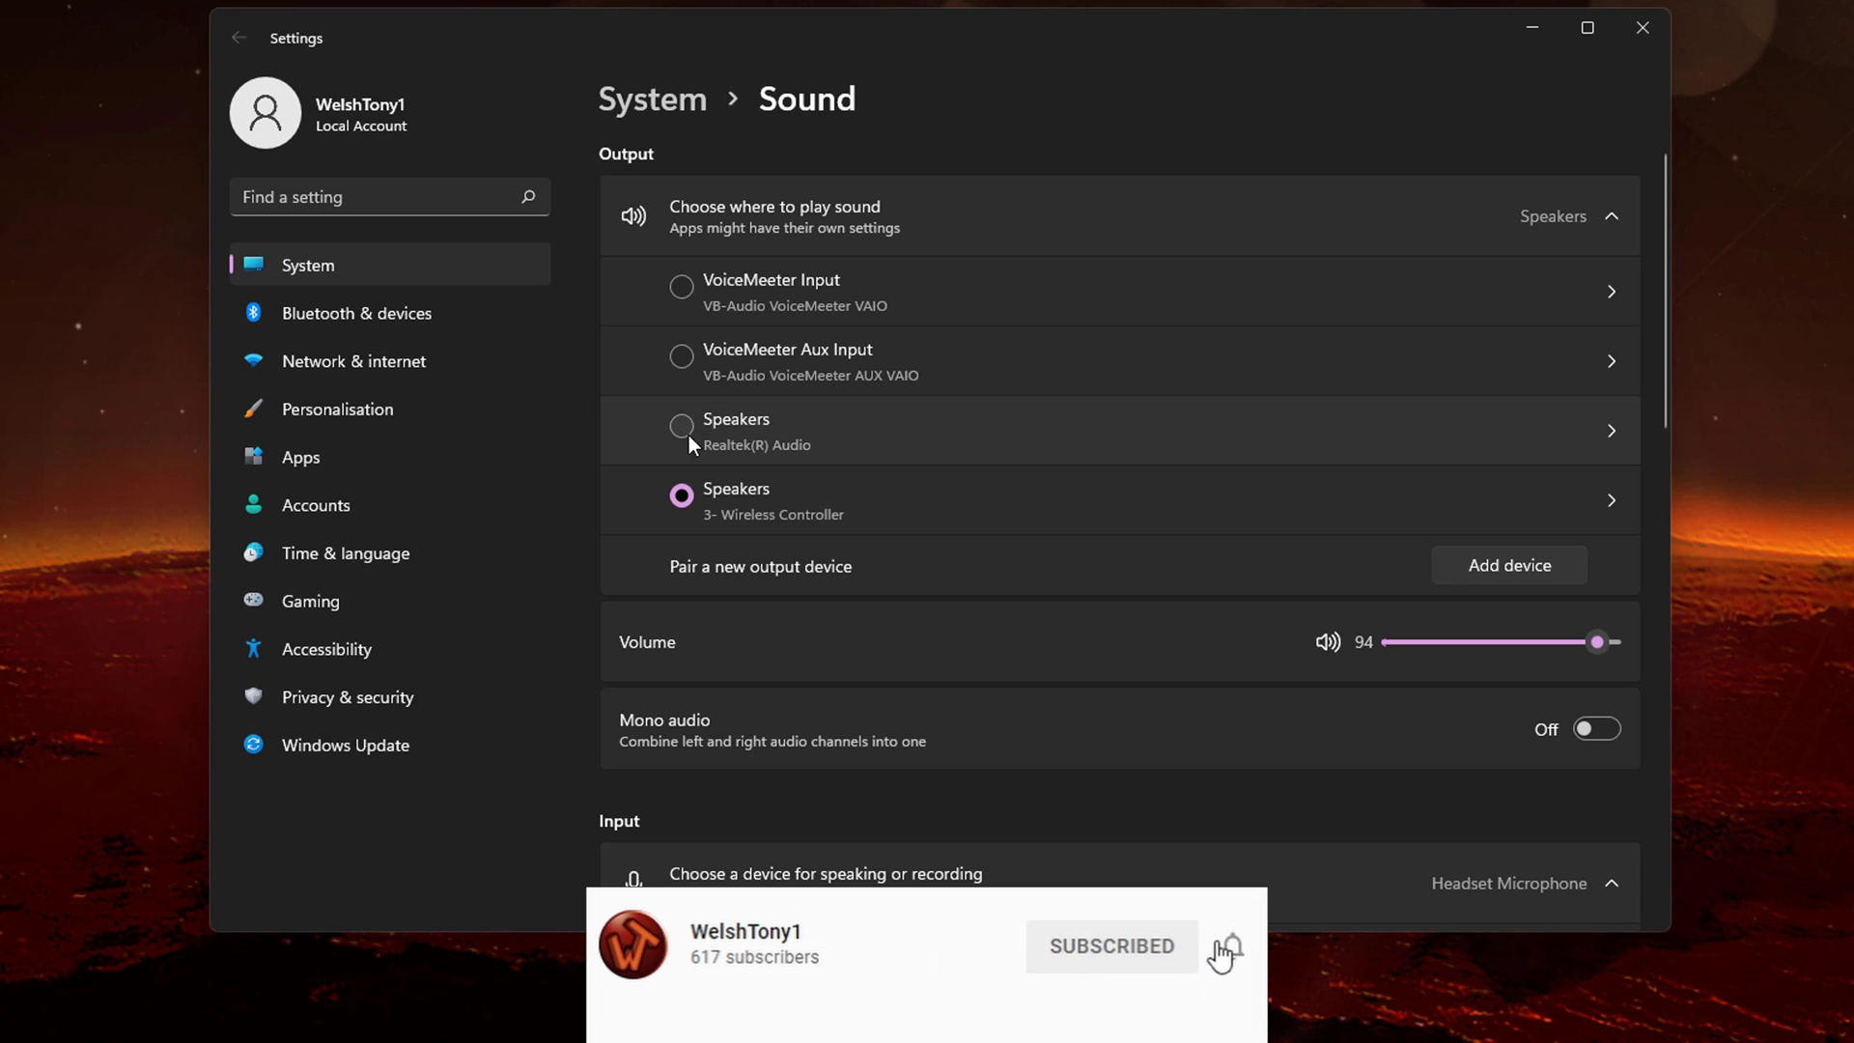
click(683, 426)
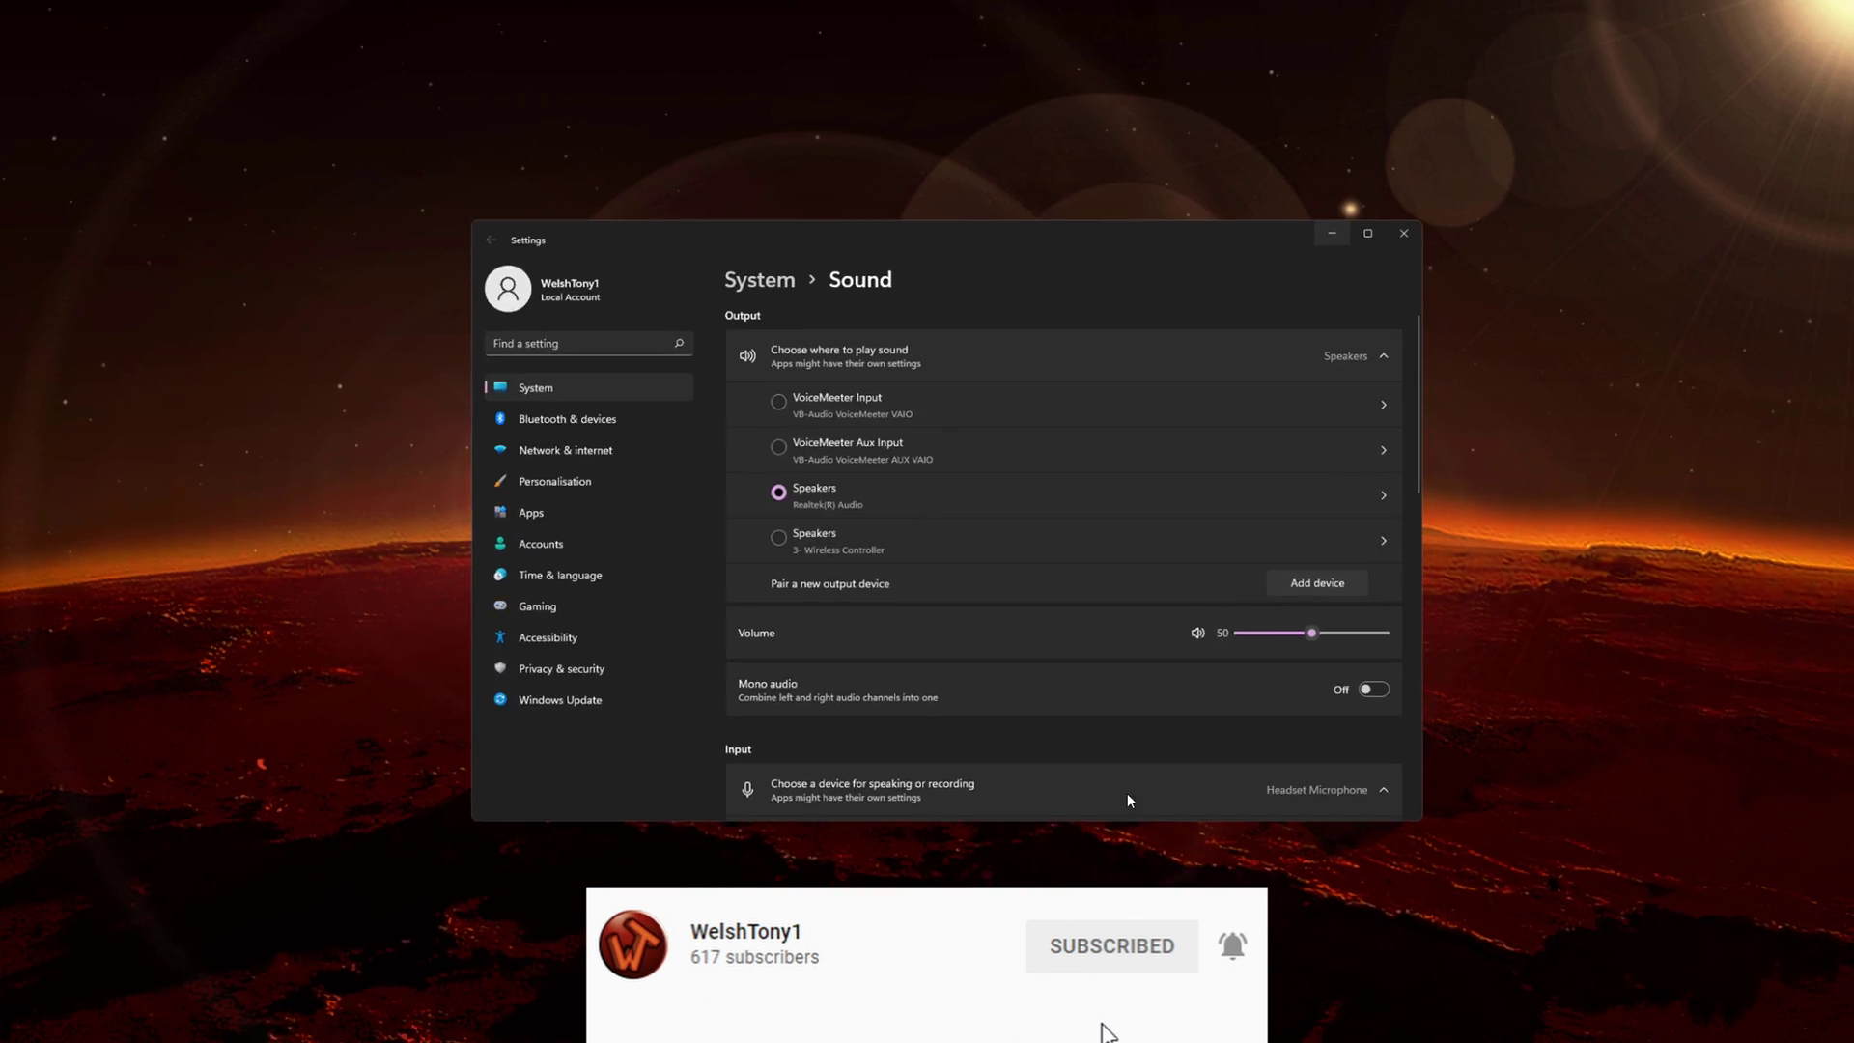
click(1532, 27)
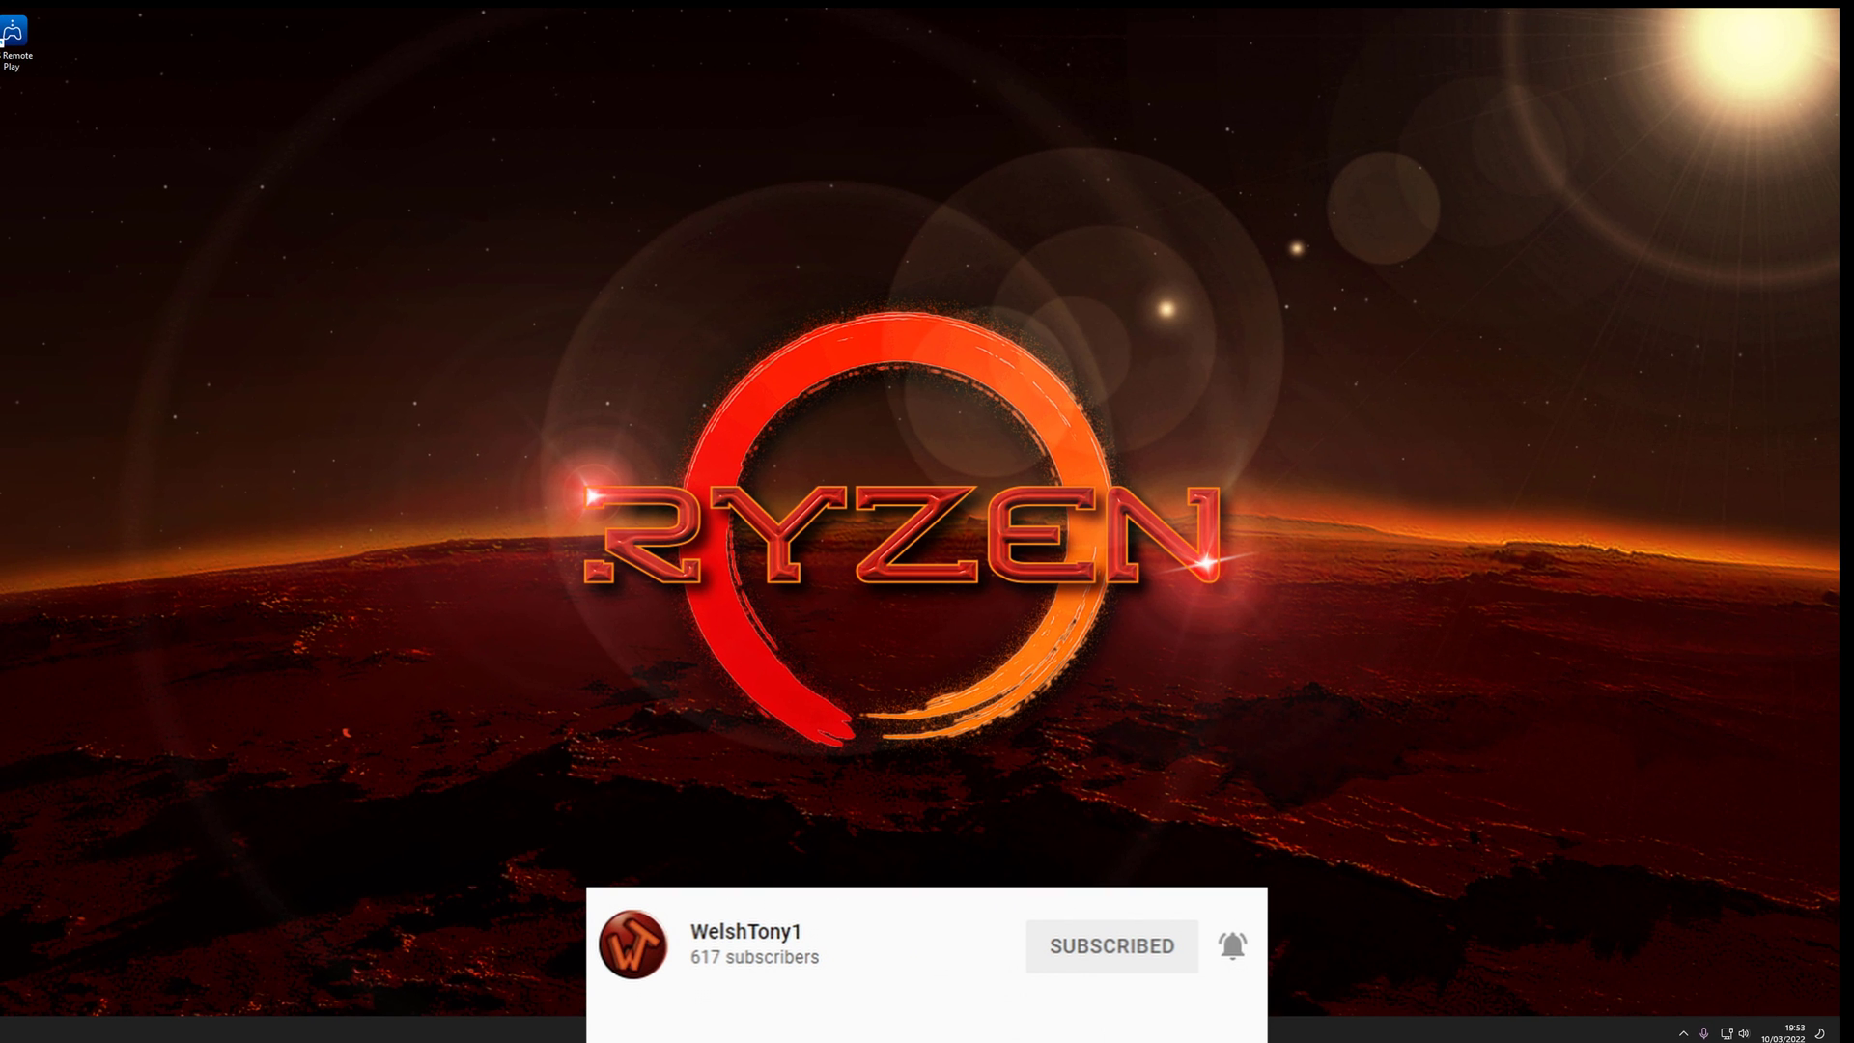
Restore the Remote Play stream, step from Minecraft back to Gran Turismo 7, and exit fullscreen.
click(1072, 1034)
key(Right)
key(Right)
key(Right)
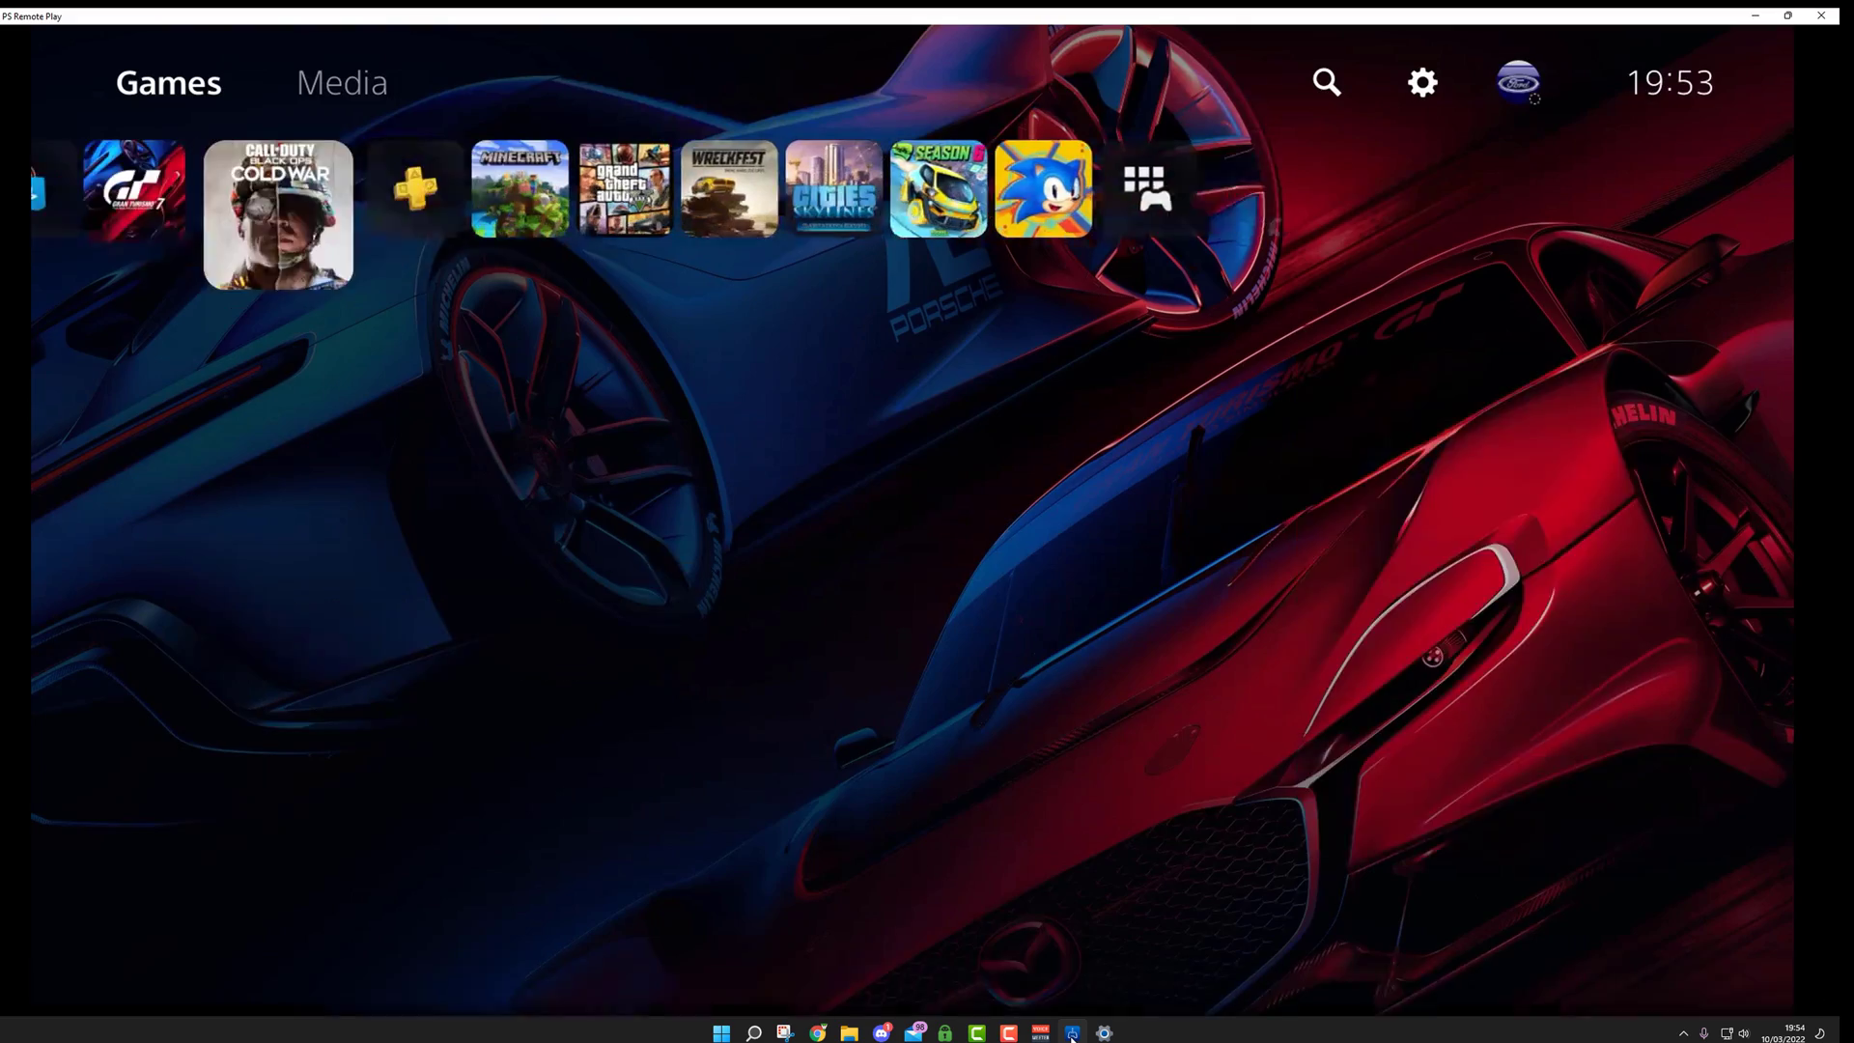
key(Left)
key(Left)
key(Left)
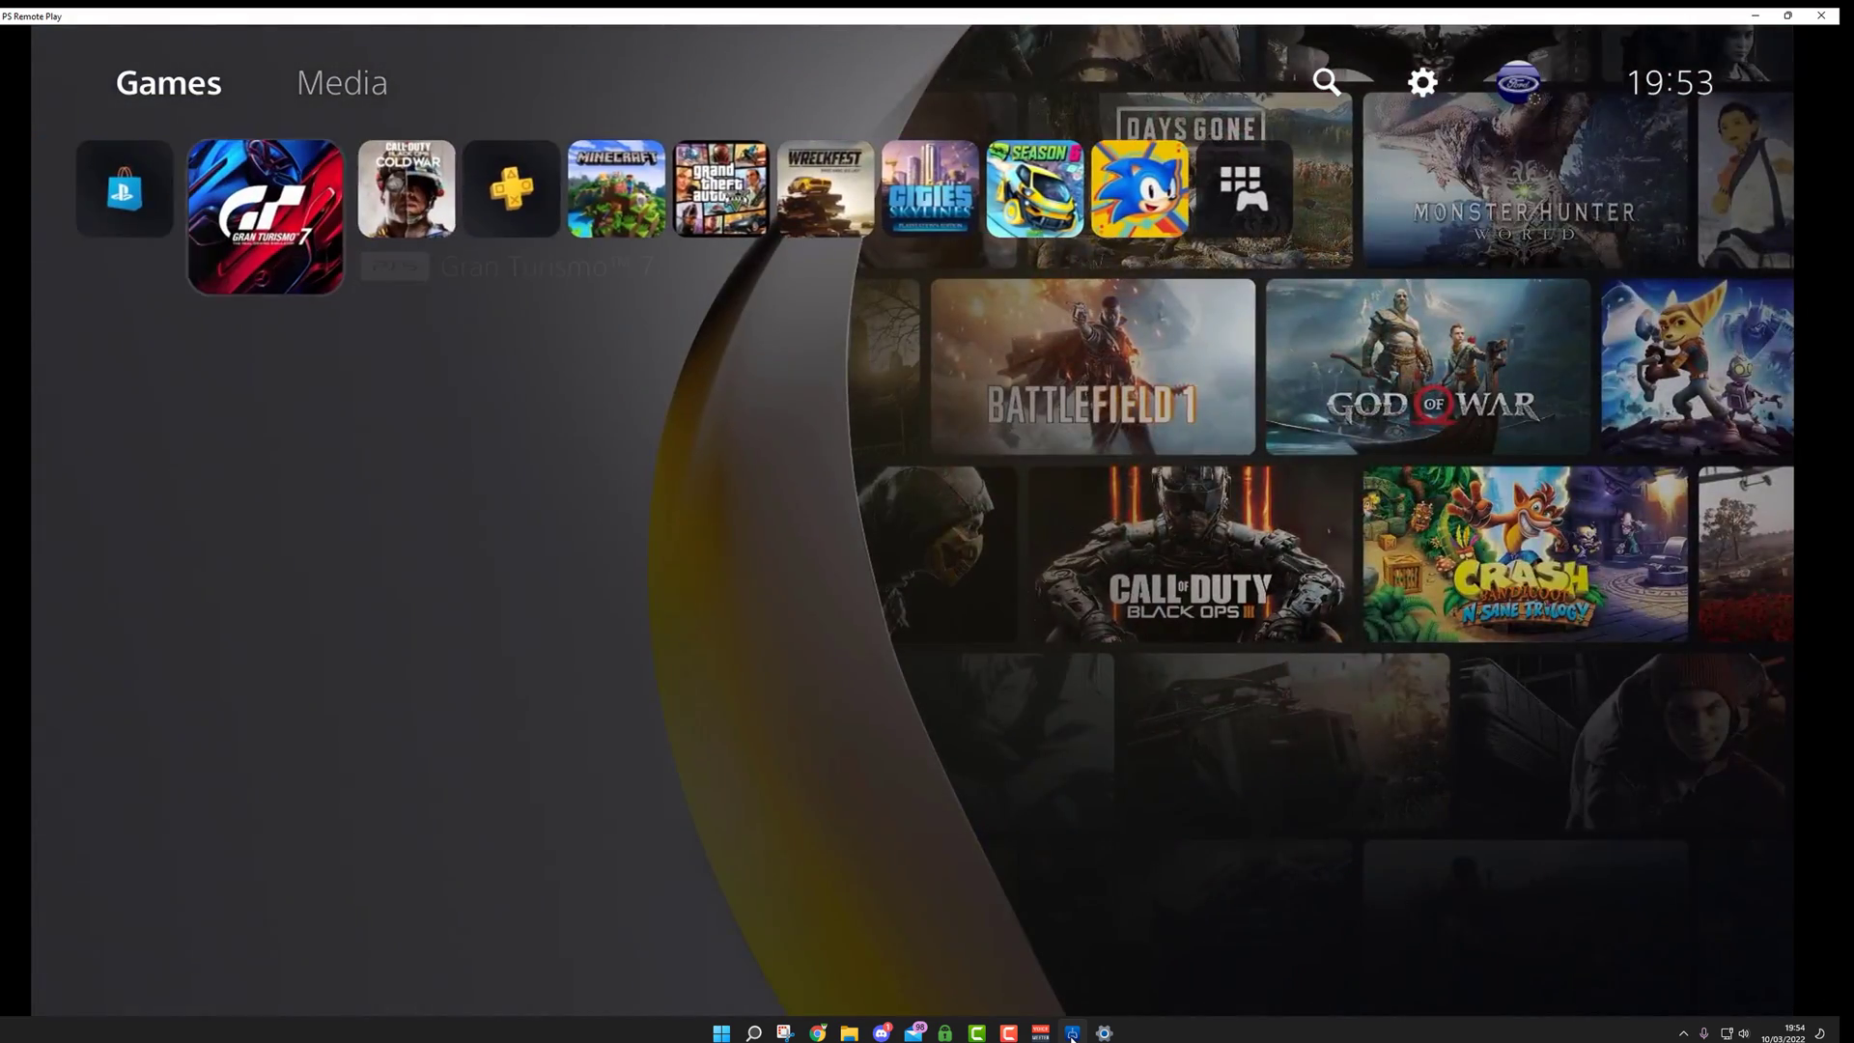
key(super+Down)
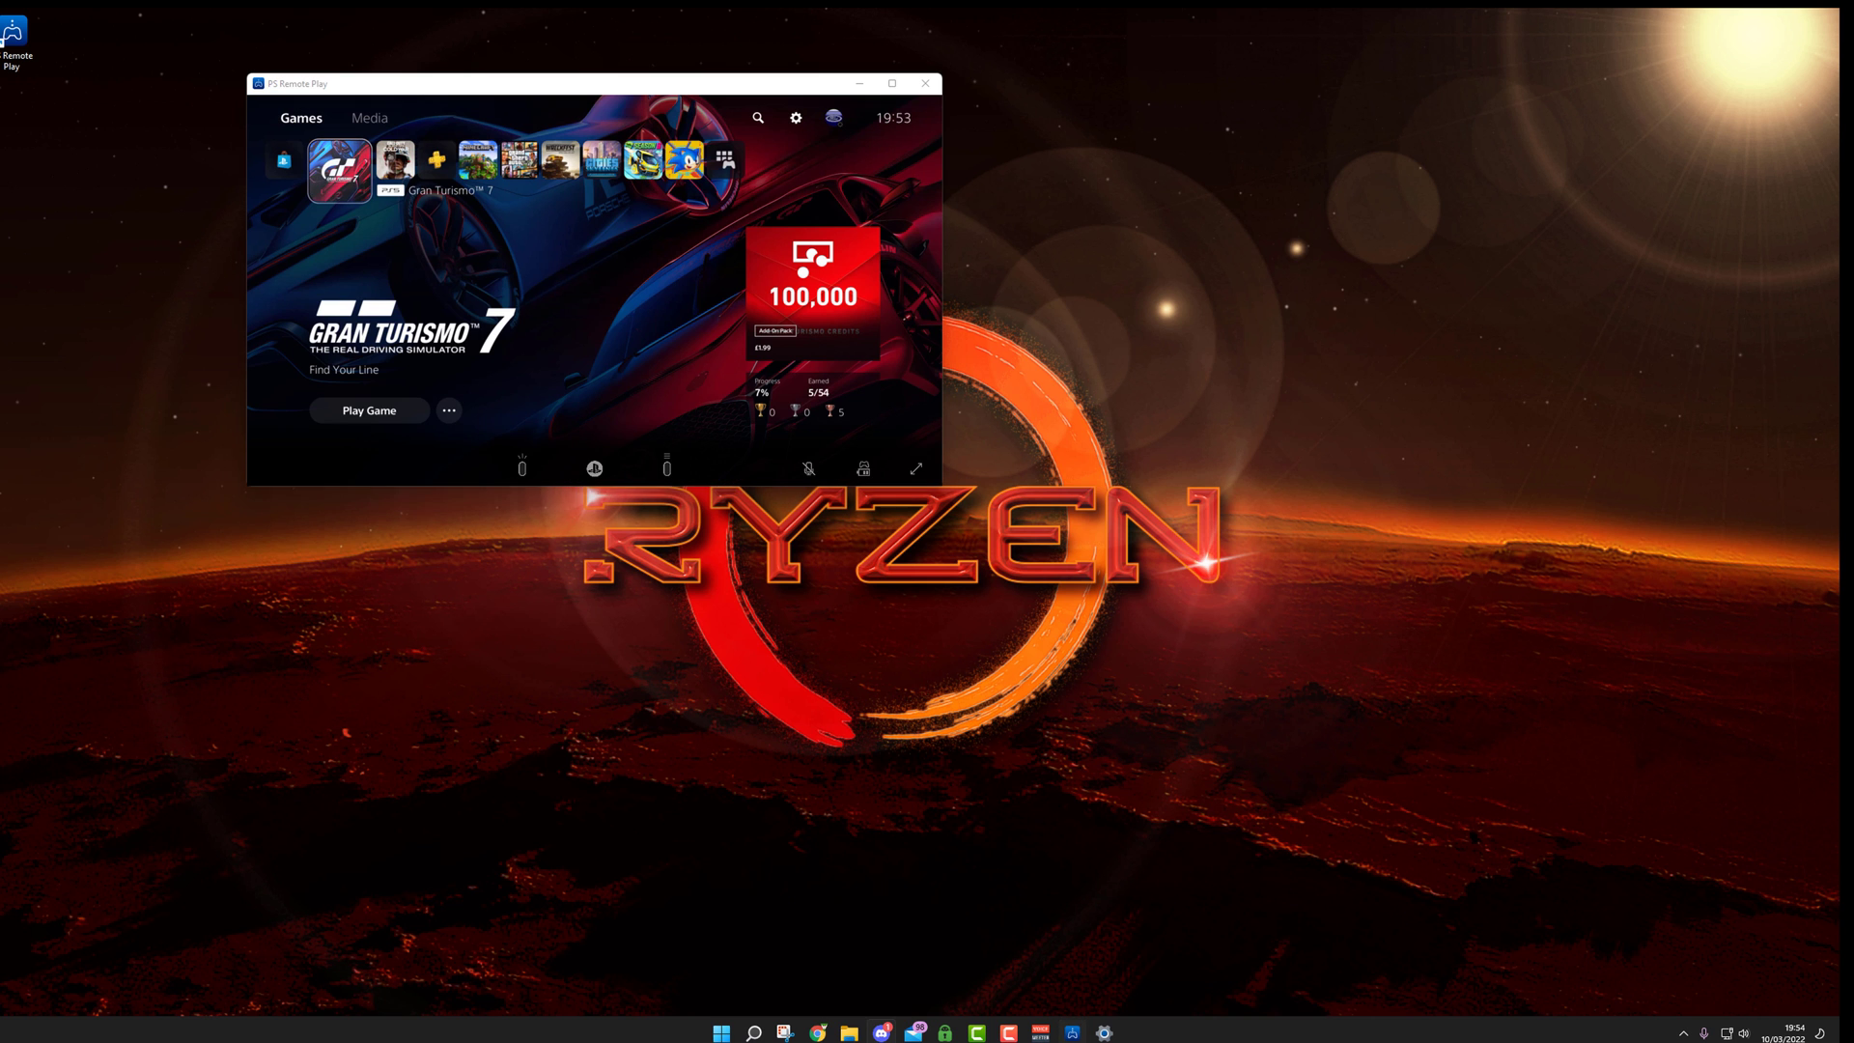
Join Discord's General voice channel and go live sharing the PS Remote Play window.
click(882, 1033)
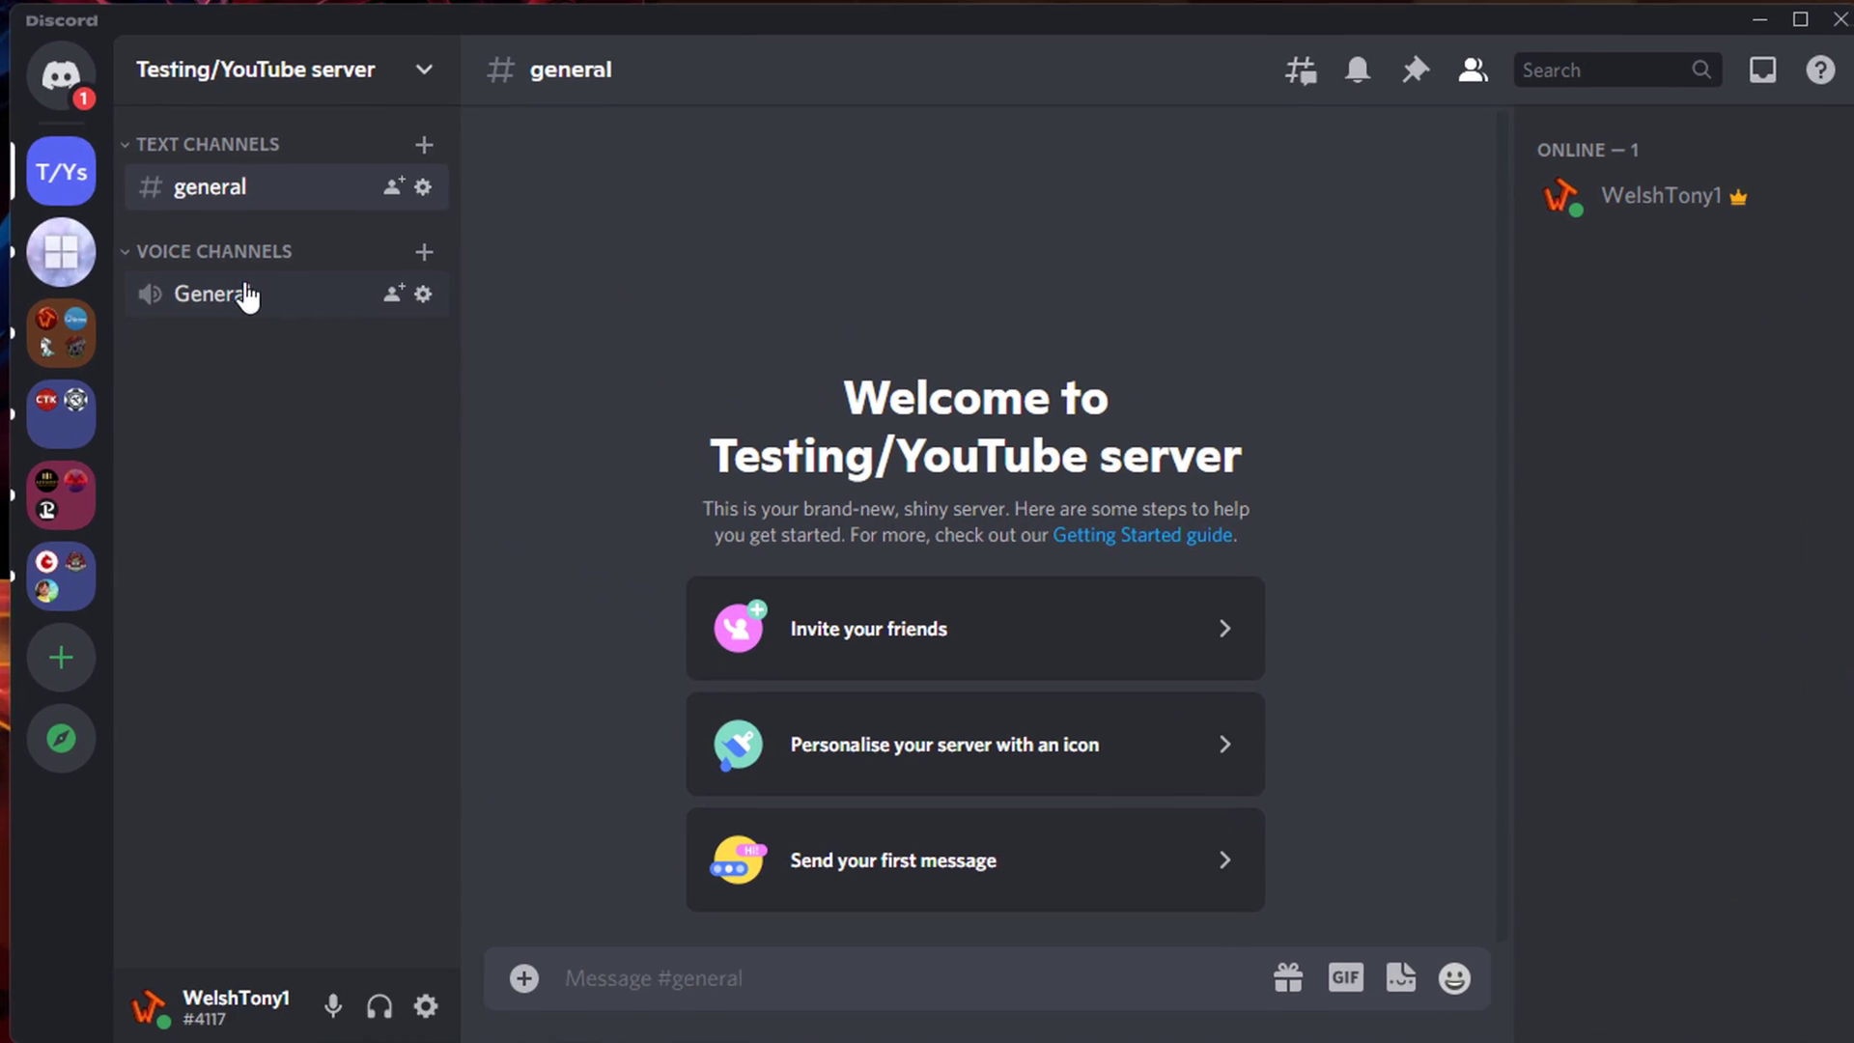
click(746, 345)
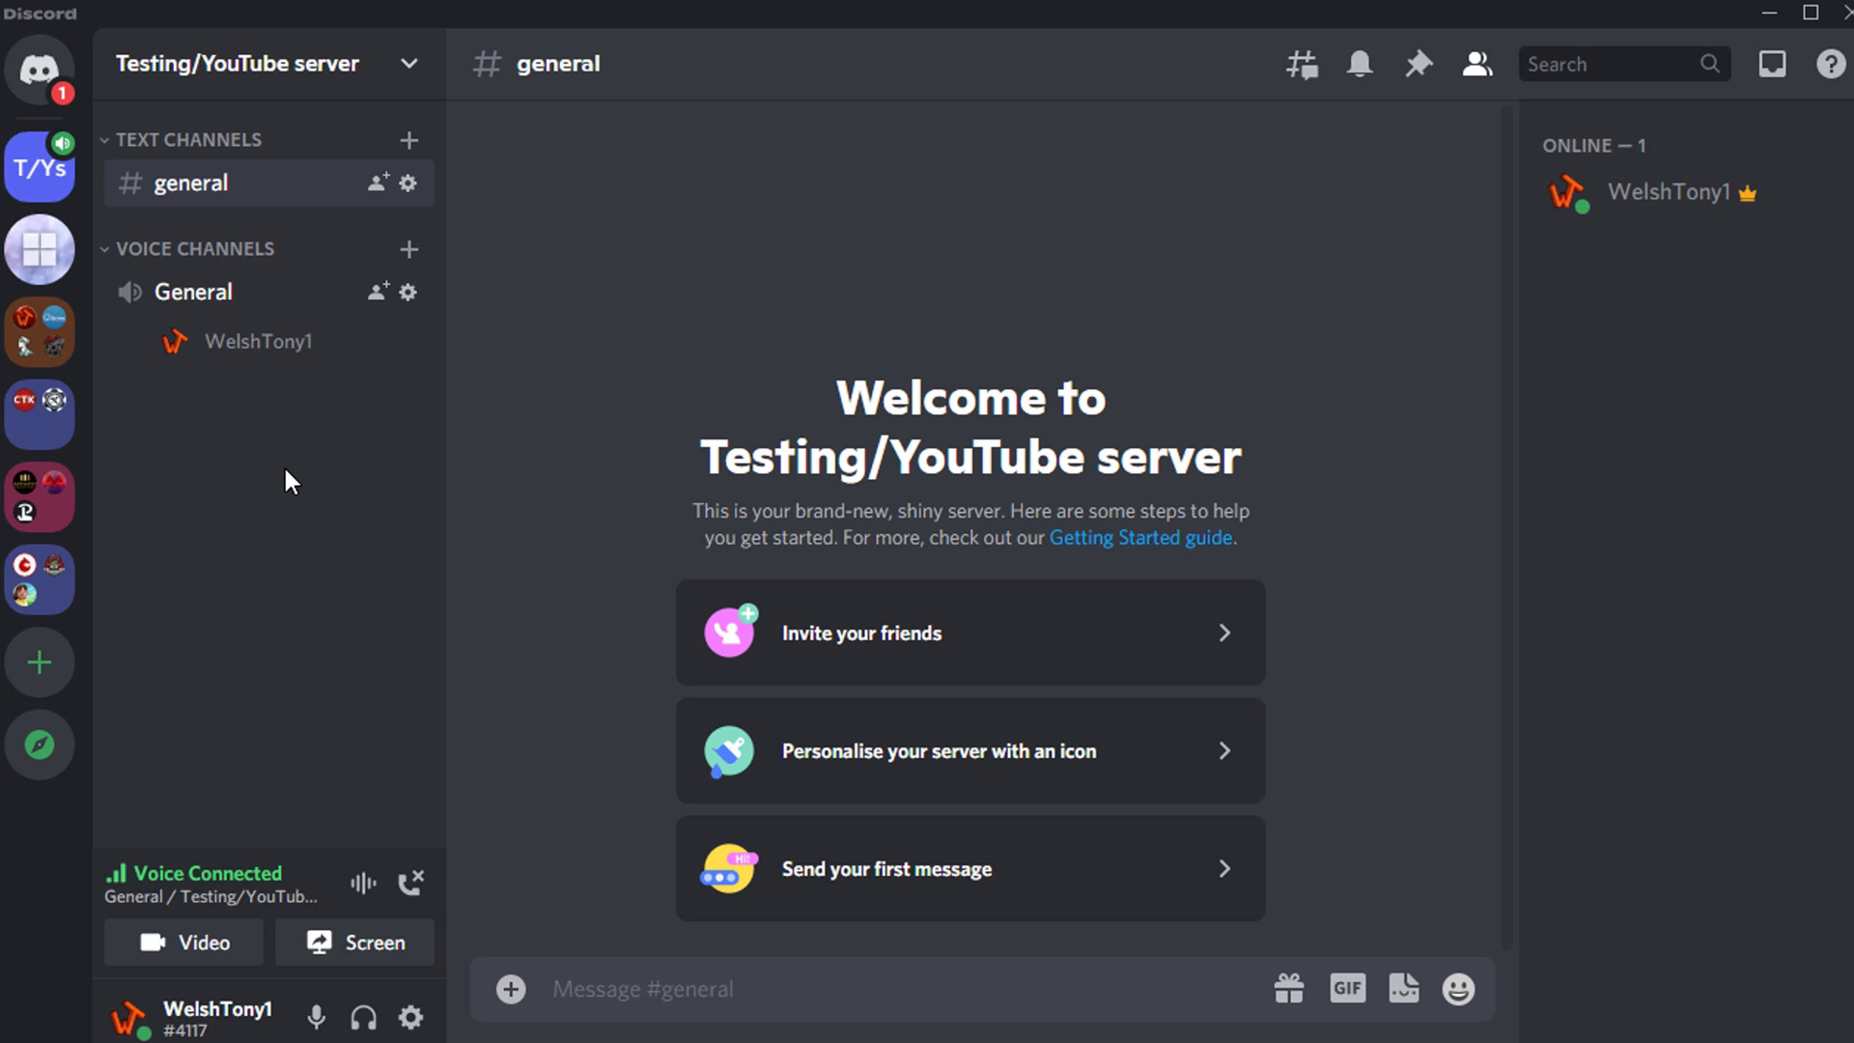
click(395, 951)
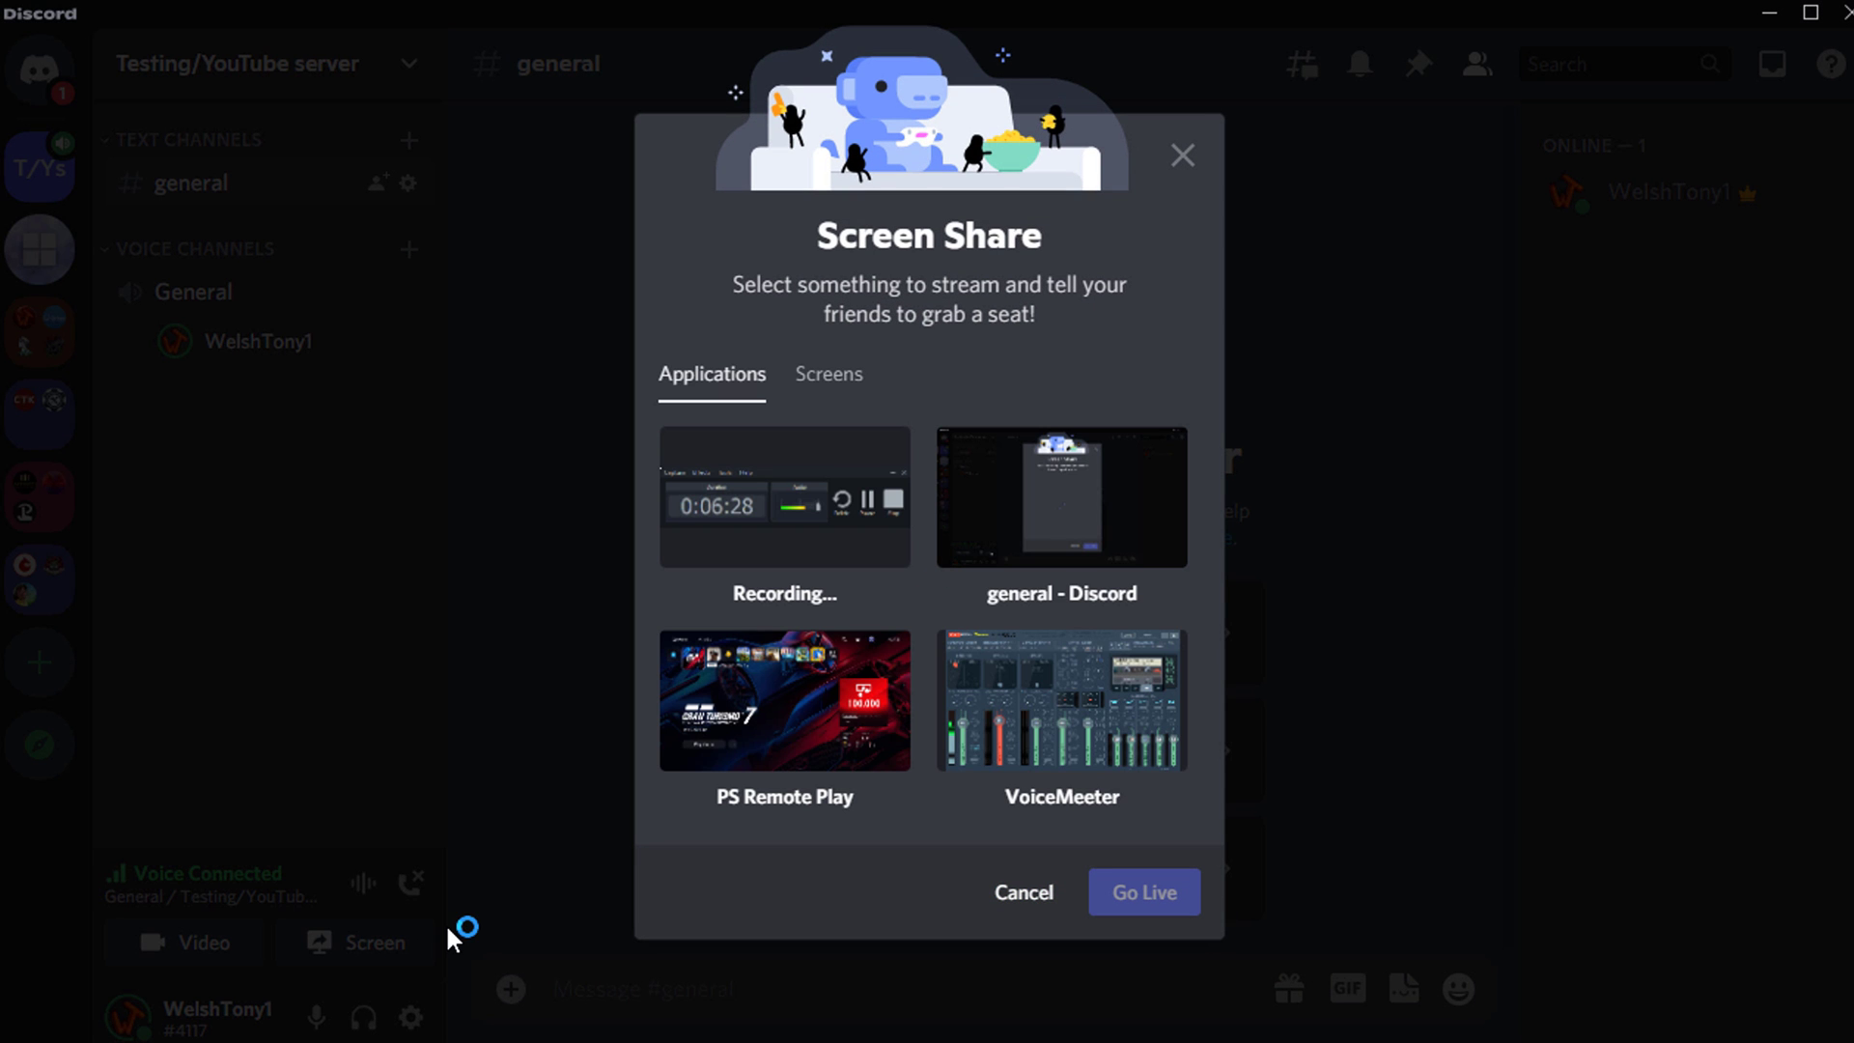
click(755, 809)
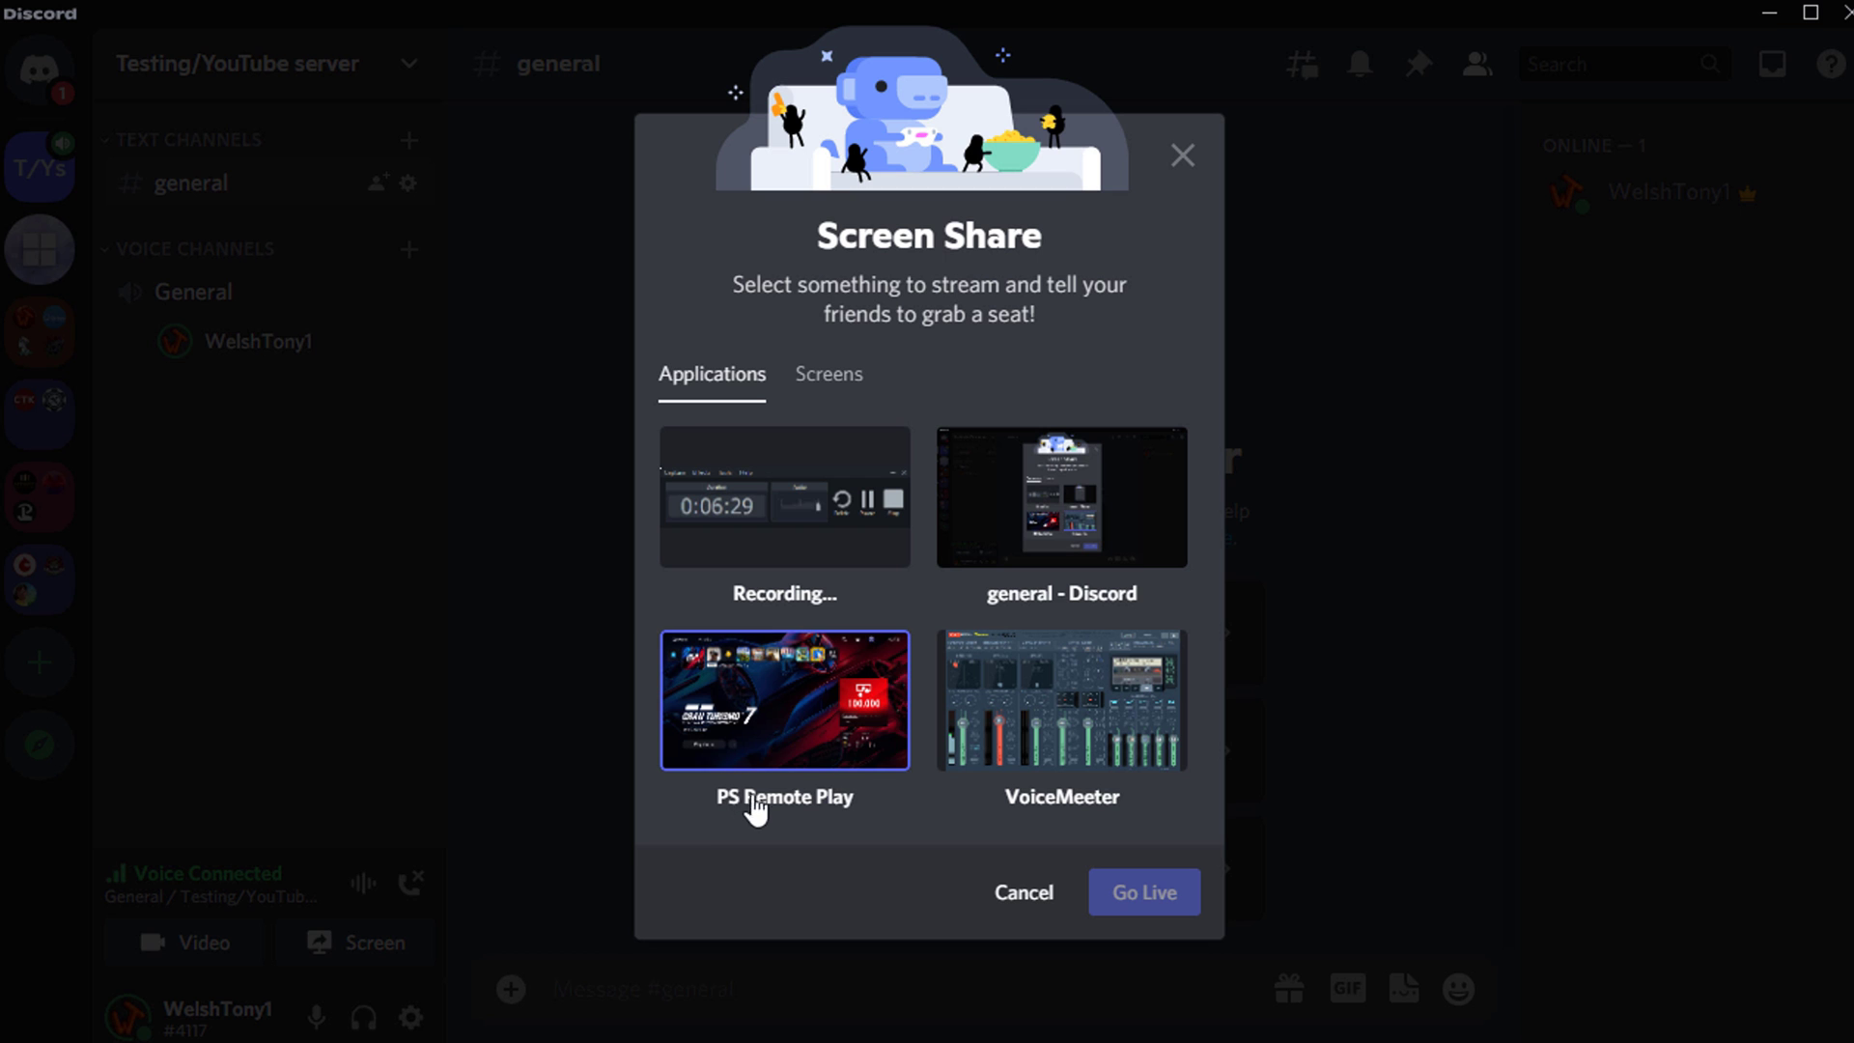
click(778, 726)
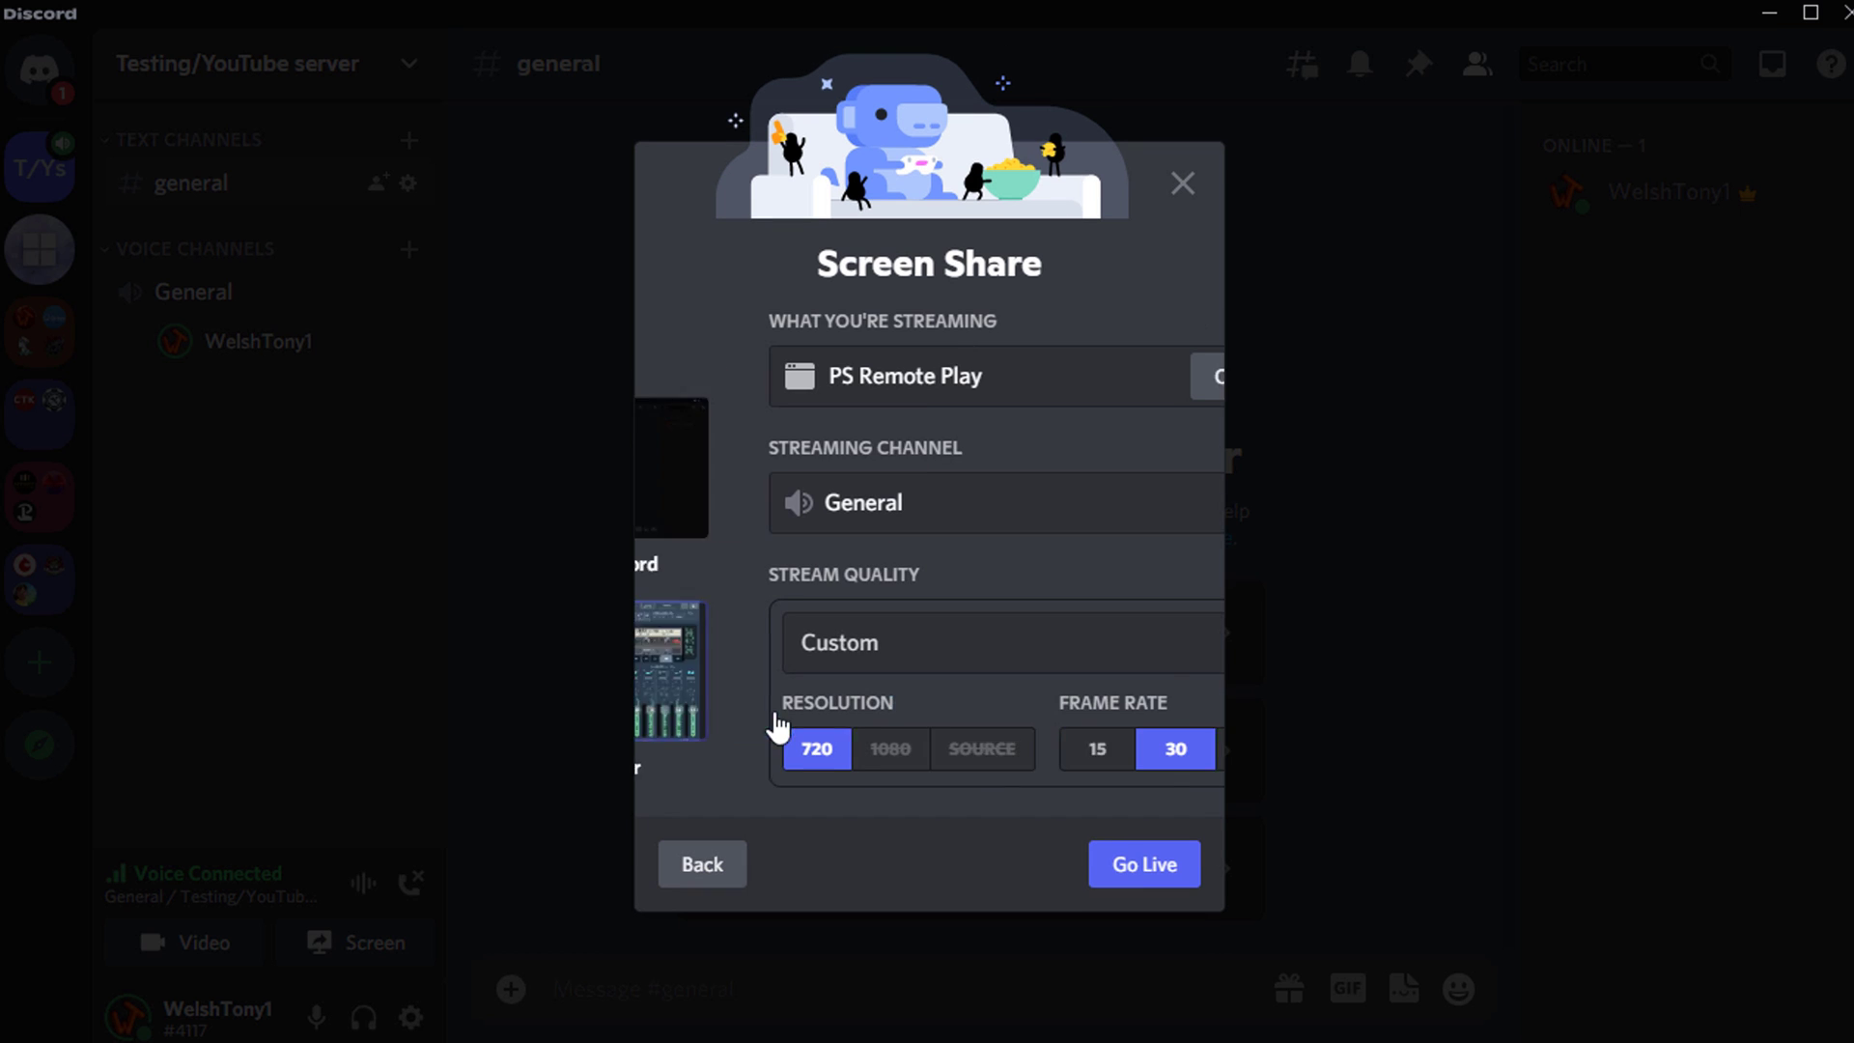
click(1152, 869)
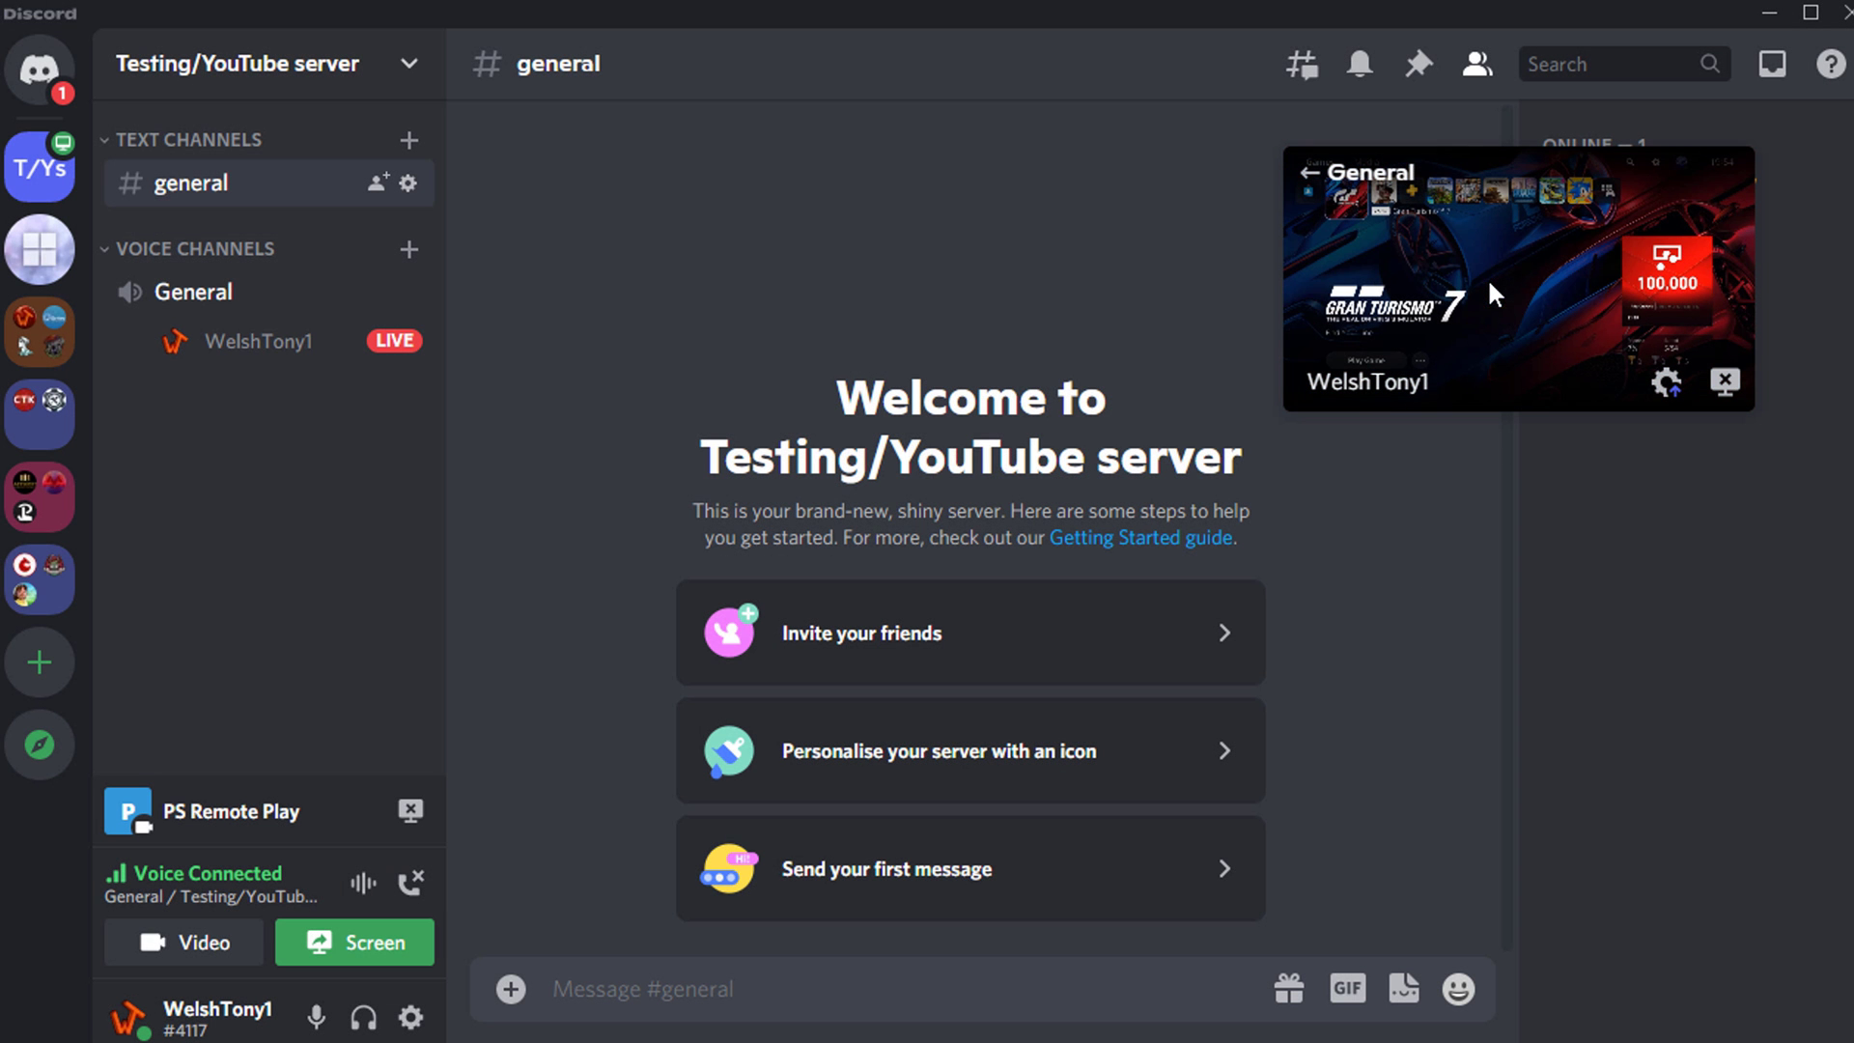
Pop out the live stream view in Discord and move the PS5 selection back to Gran Turismo 7.
click(1488, 276)
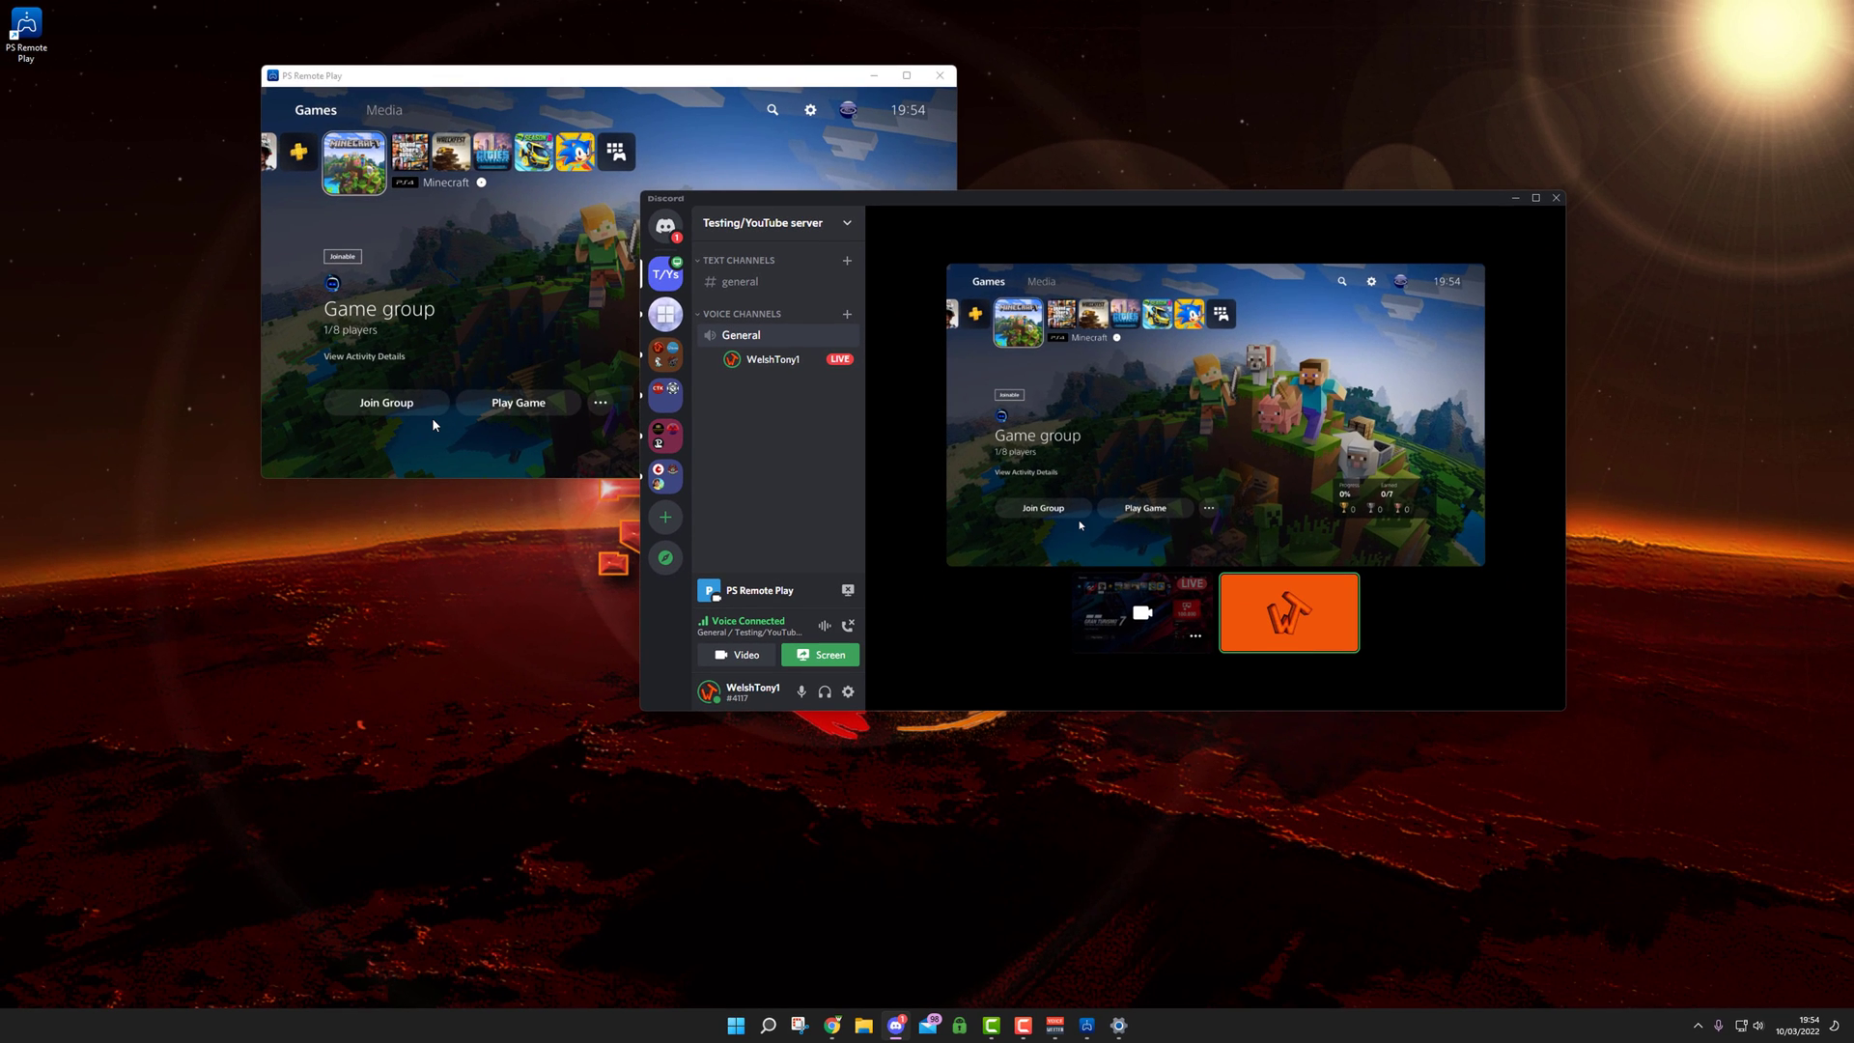
key(Left)
key(Left)
key(Left)
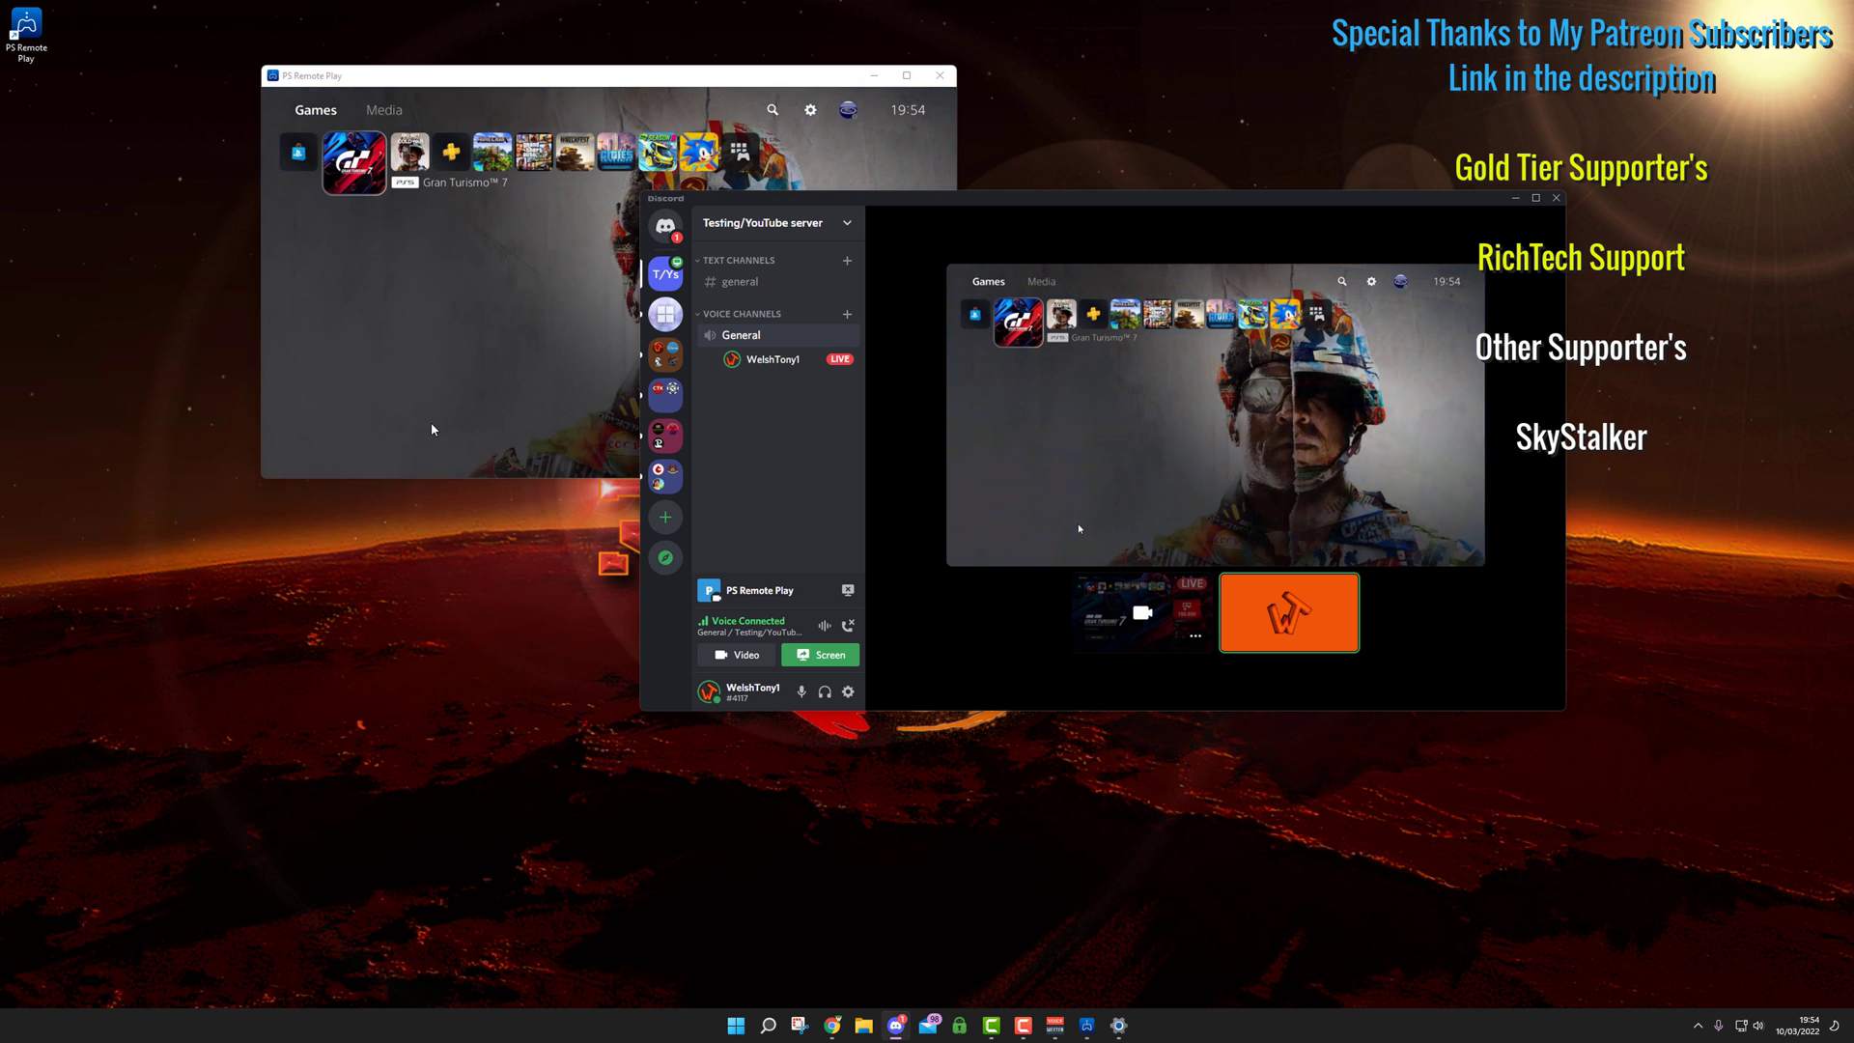